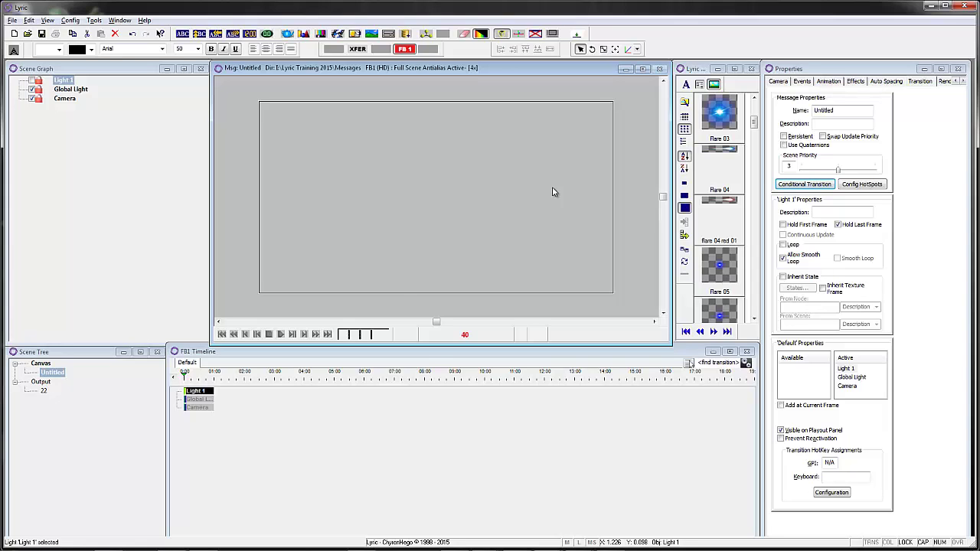
Load message 40 and scrub through its Effect In transition
key(Return)
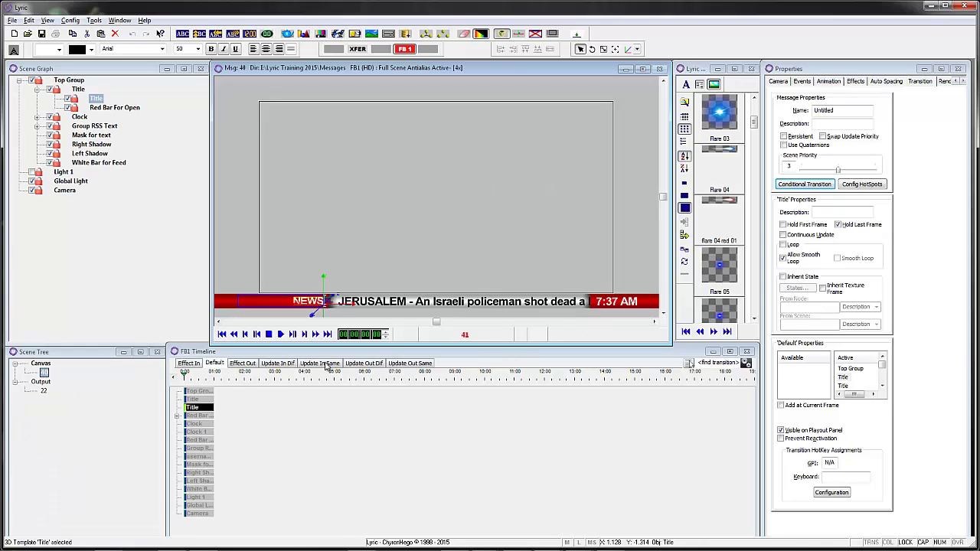
click(188, 363)
drag(129, 398, 153, 396)
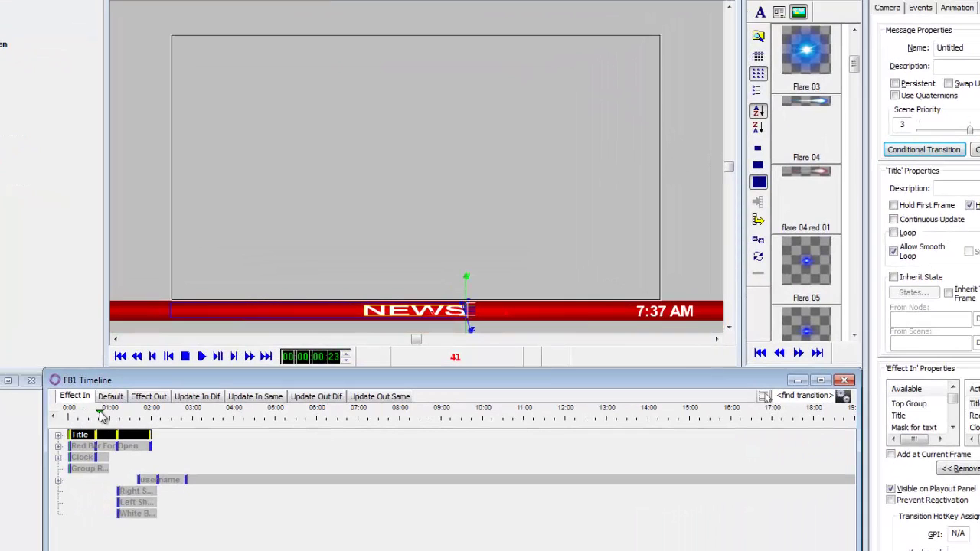
drag(103, 416, 413, 420)
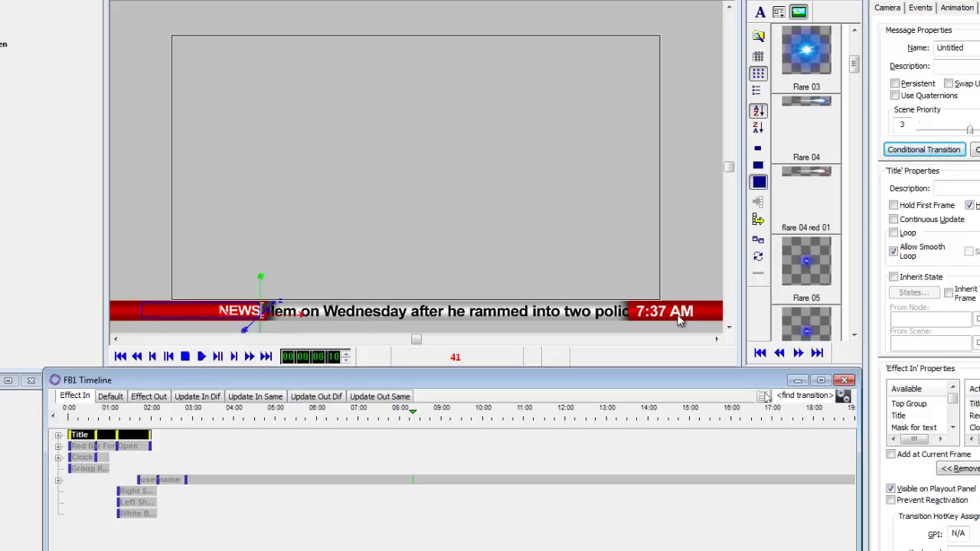
Return the timeline to the Default transition and preview Update Out Same from there
click(109, 396)
key(Right)
mouse_move(71, 416)
mouse_down()
mouse_move(88, 416)
mouse_move(77, 416)
mouse_up()
click(110, 397)
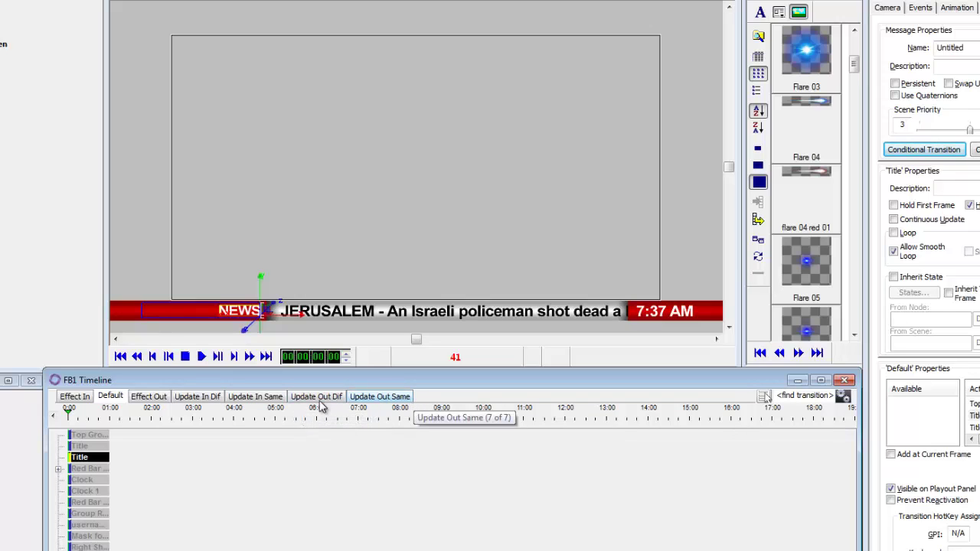
click(375, 400)
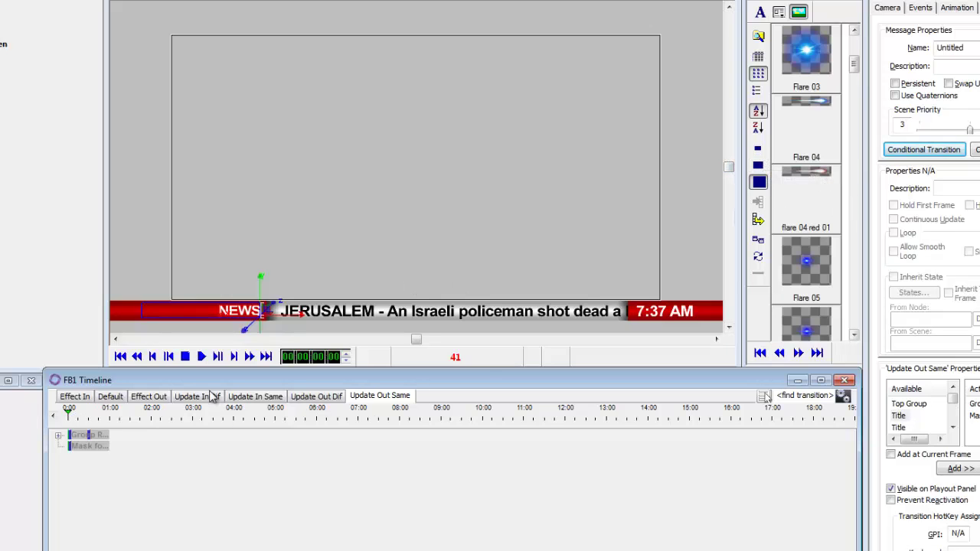
click(81, 417)
mouse_move(82, 417)
mouse_down()
mouse_move(111, 423)
mouse_move(96, 422)
mouse_up()
click(69, 423)
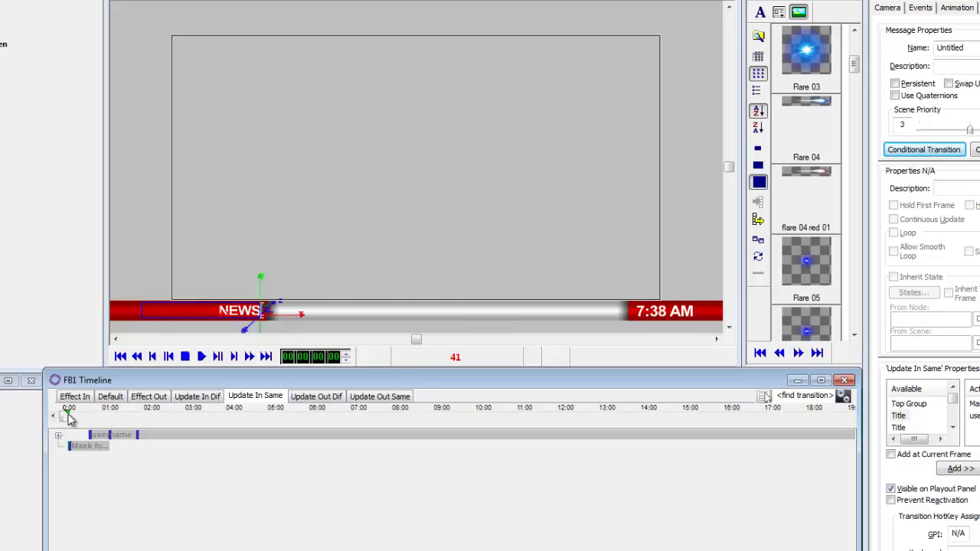
Scrub back and forth through the Update In Same transition to examine how the message text comes in
drag(72, 418, 131, 421)
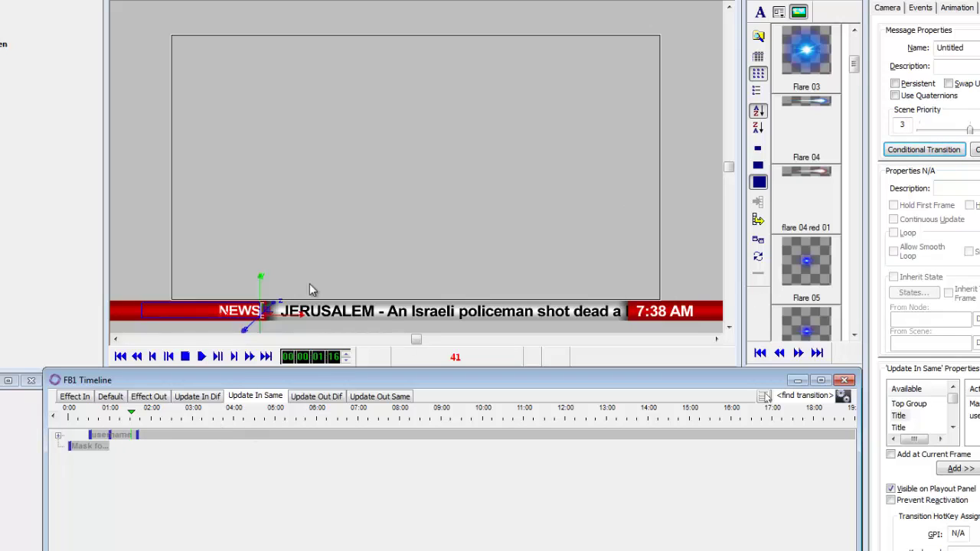
click(119, 419)
drag(119, 419, 183, 422)
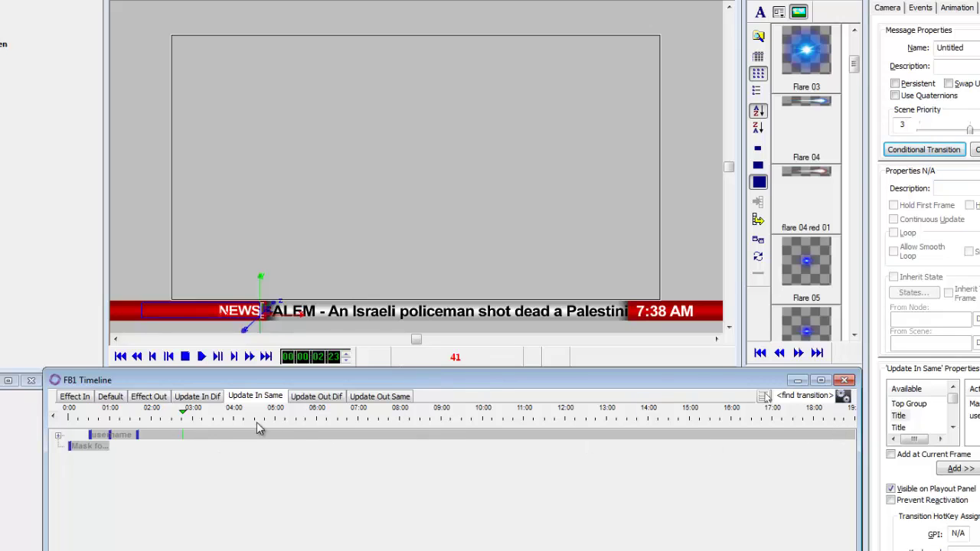
drag(180, 419, 98, 417)
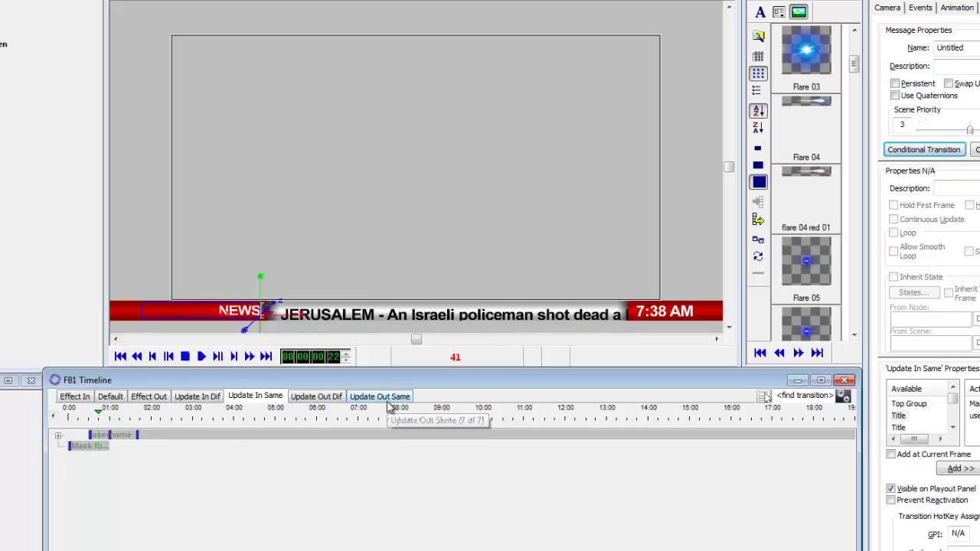
Review the Update rule's Content condition on Title and its If and Else responses in the Conditional Transition settings
click(923, 149)
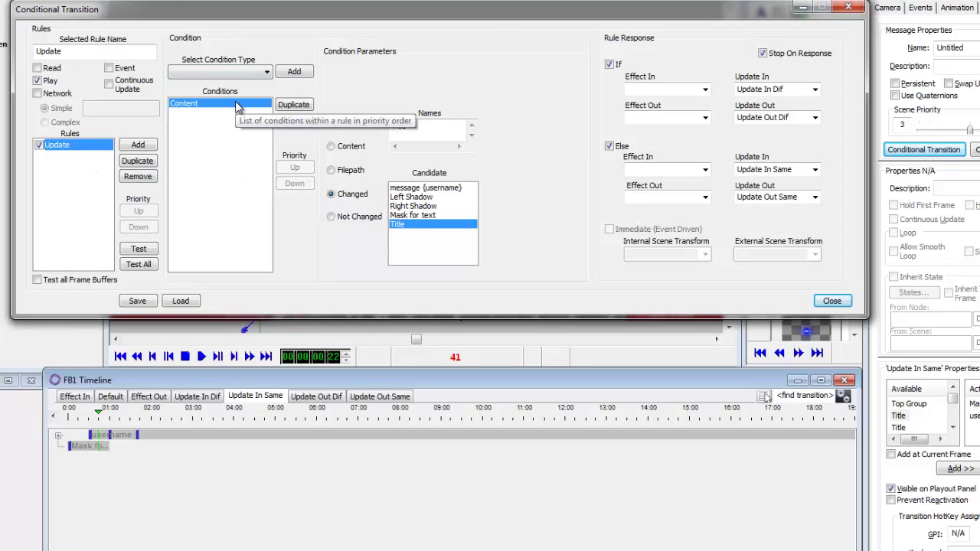
drag(310, 12, 301, 385)
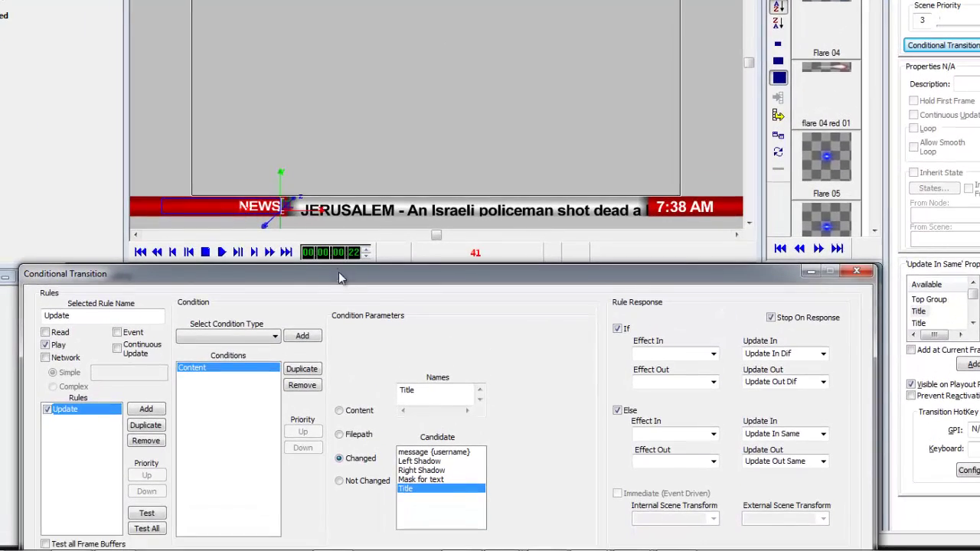
drag(337, 274, 326, 255)
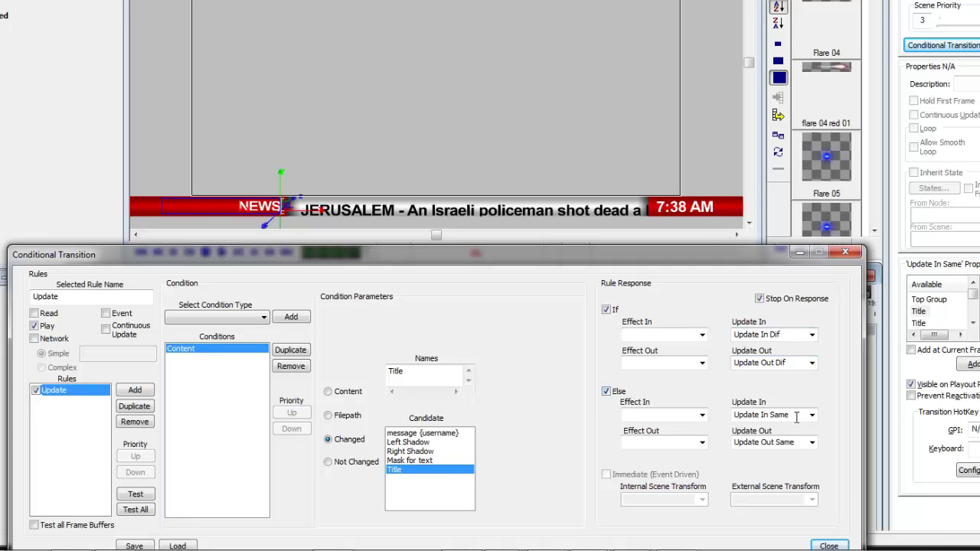
drag(772, 258, 776, 242)
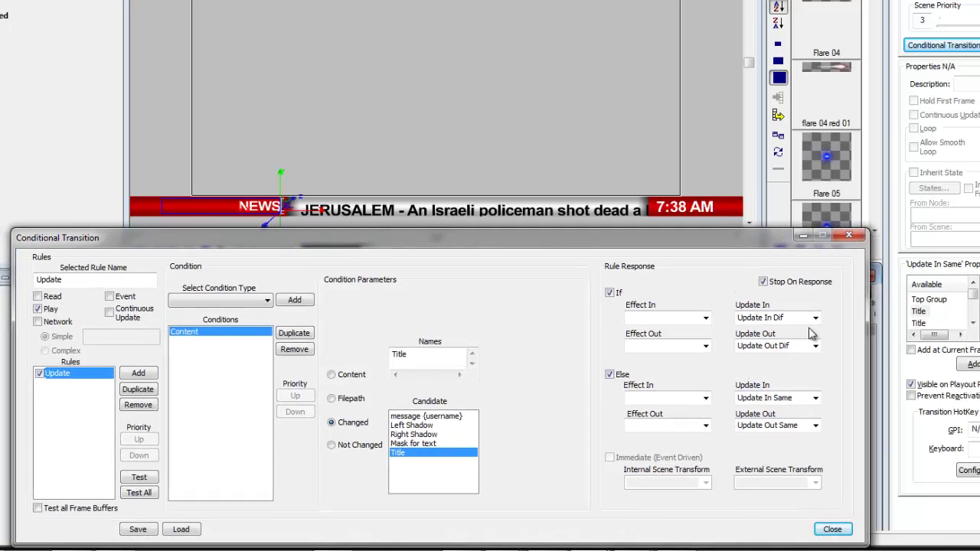
click(848, 234)
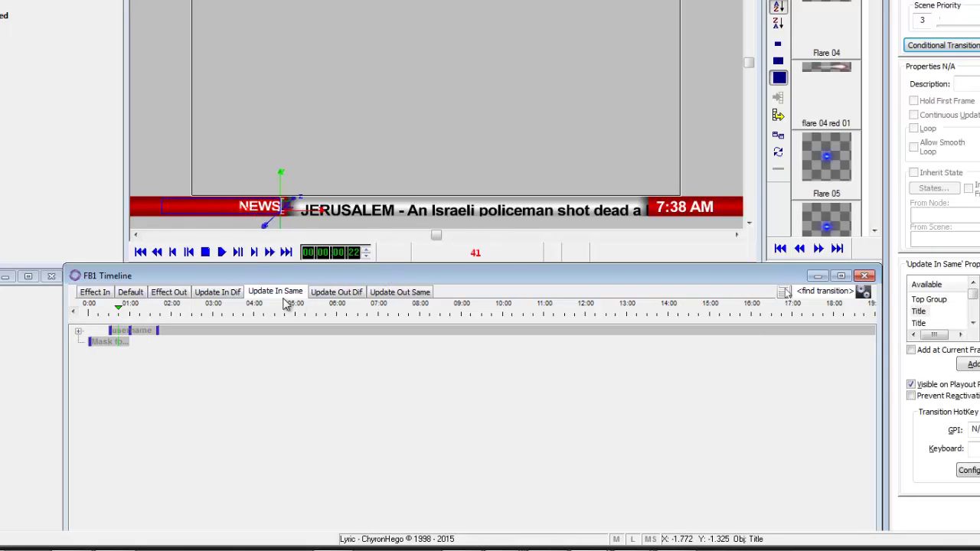
Preview the Update Out Dif transition starting from the Default state
click(132, 295)
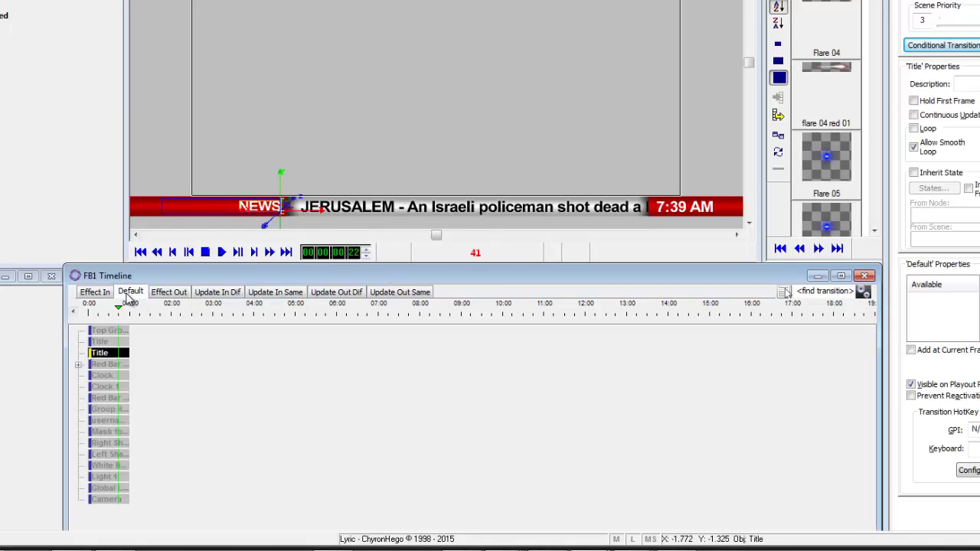
click(337, 291)
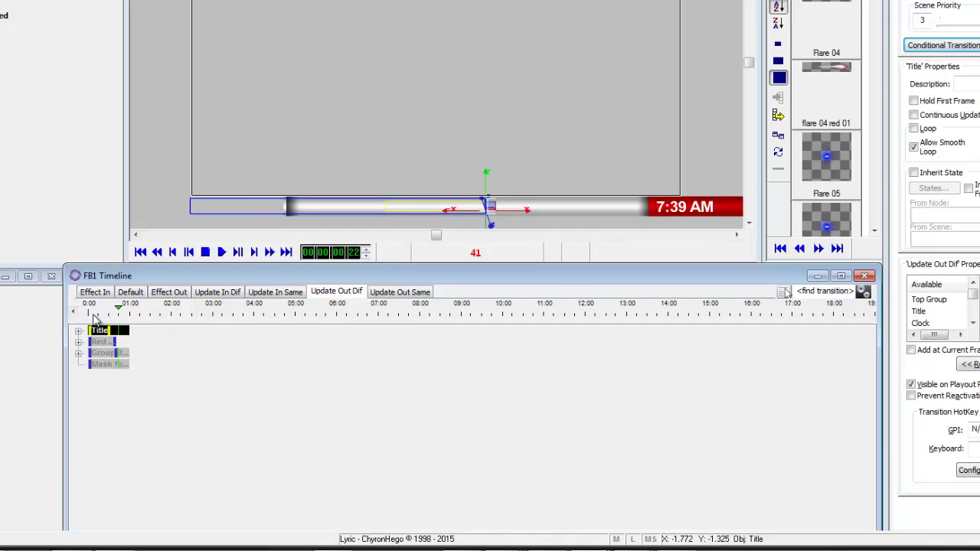
click(132, 292)
click(337, 292)
click(92, 314)
mouse_move(92, 314)
mouse_down()
mouse_move(116, 317)
mouse_move(78, 315)
mouse_up()
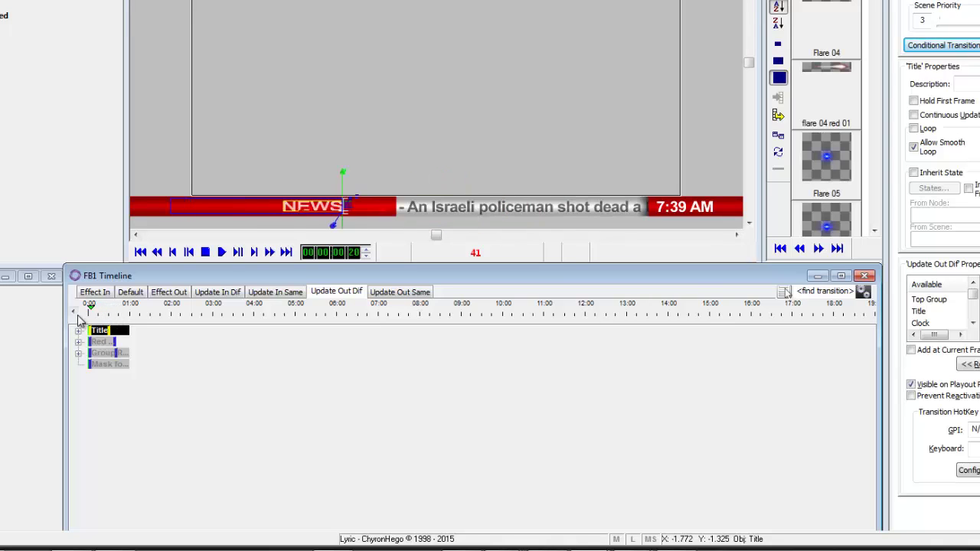
Scrub through the Update In Dif transition to 1:20, and return to Default
click(129, 295)
click(218, 295)
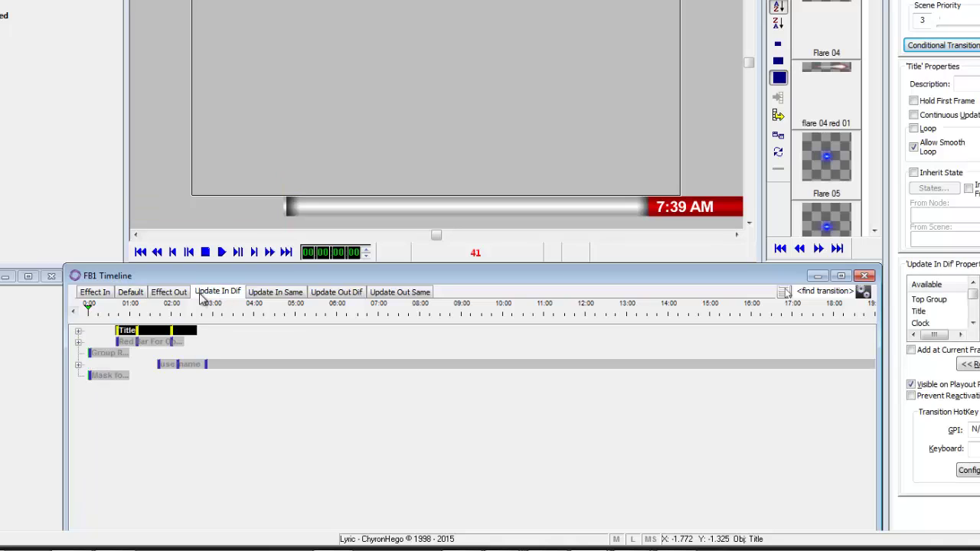
drag(91, 314, 157, 315)
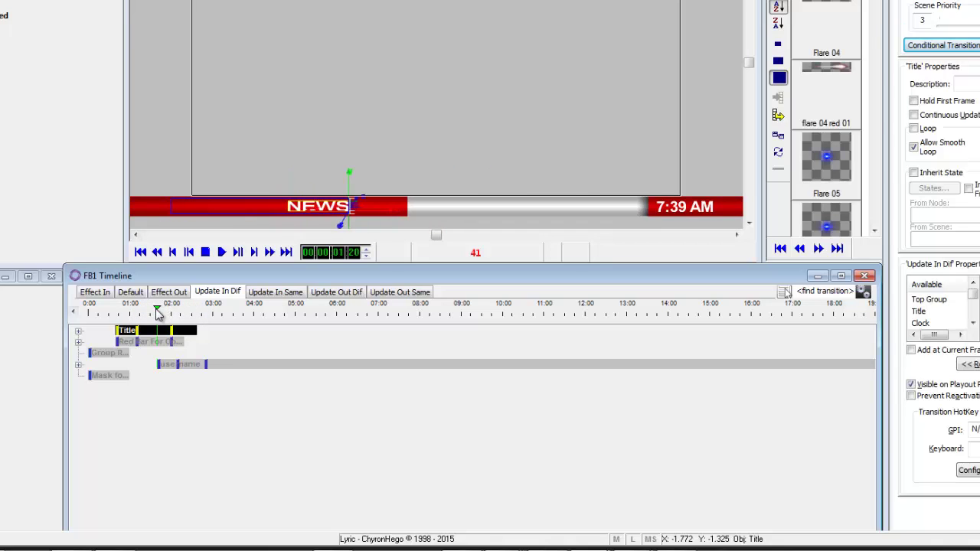
click(135, 293)
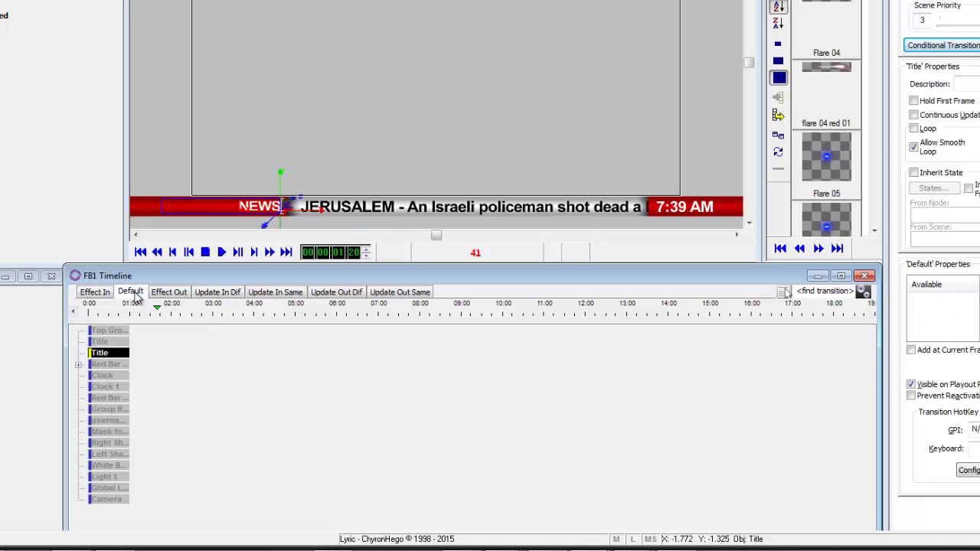
Set the ticker's Title text to "sports" in the template data and apply it
click(306, 118)
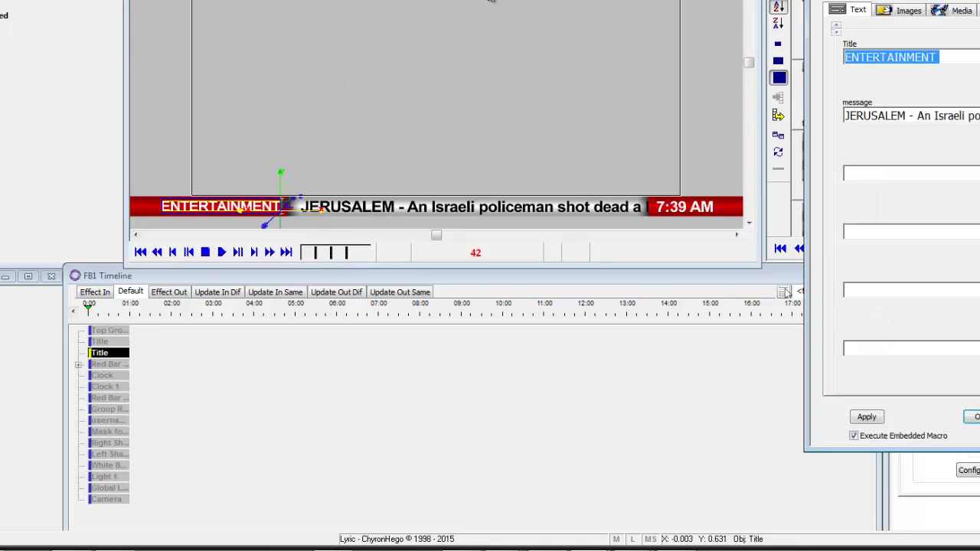
drag(952, 54, 789, 59)
text(S)
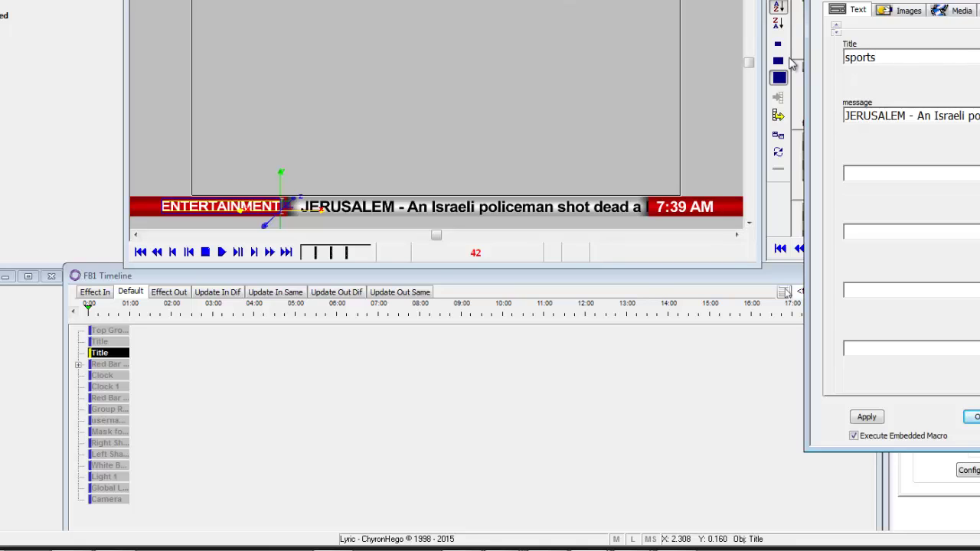
click(868, 420)
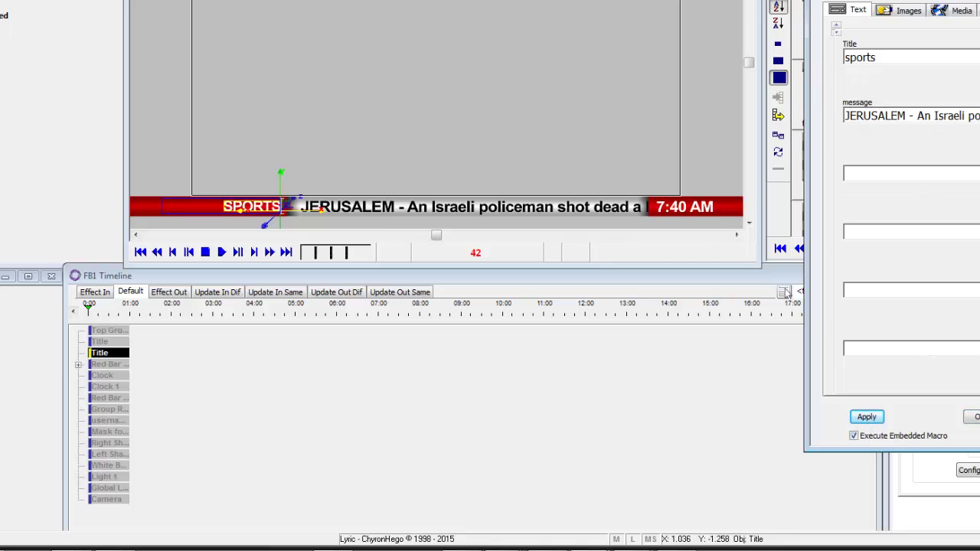
key(Return)
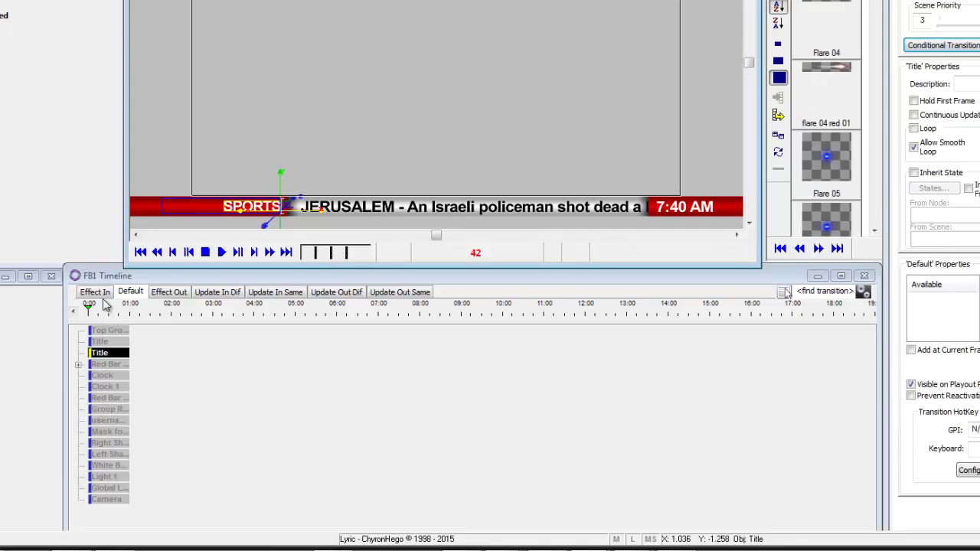
In Effect In, set the Title's X position to 0.538 at the 0:20 keyframe
click(95, 292)
drag(86, 310, 126, 311)
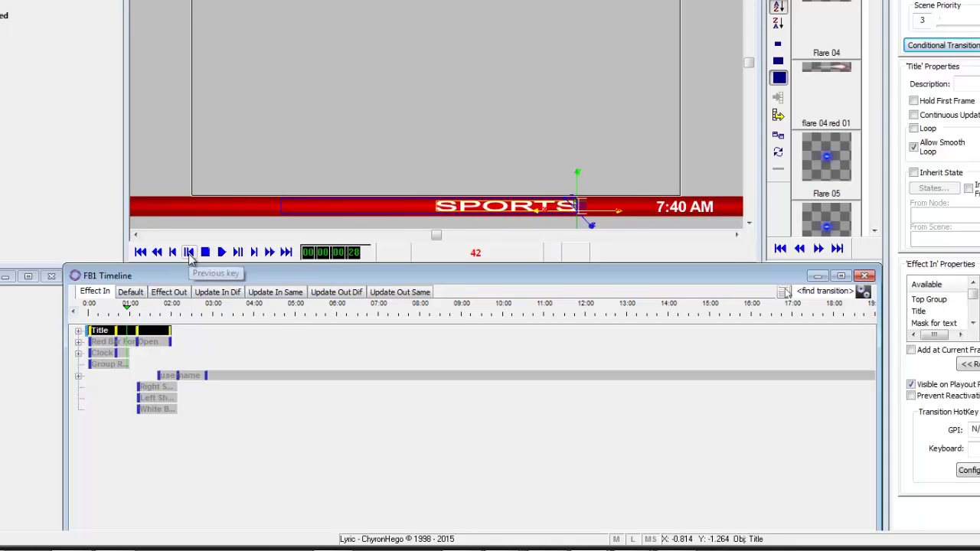
click(189, 252)
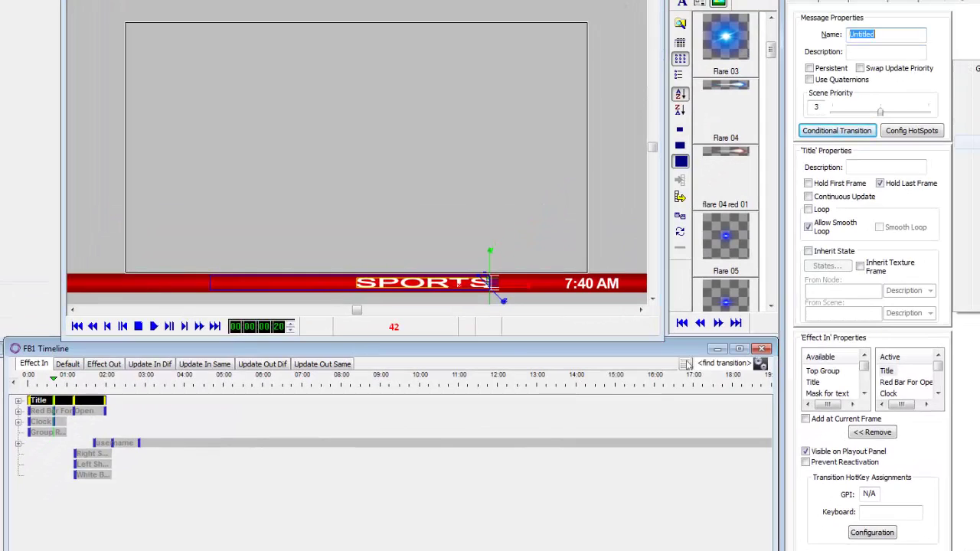
drag(852, 142, 826, 142)
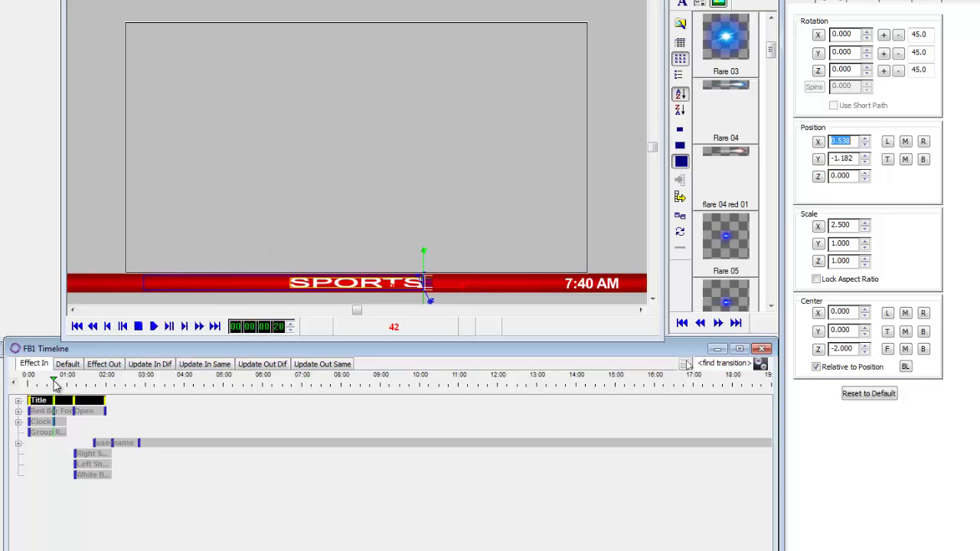
Set the Title's X position to 0.538 at the 1:05 keyframe of Effect In
drag(54, 381, 60, 381)
click(153, 327)
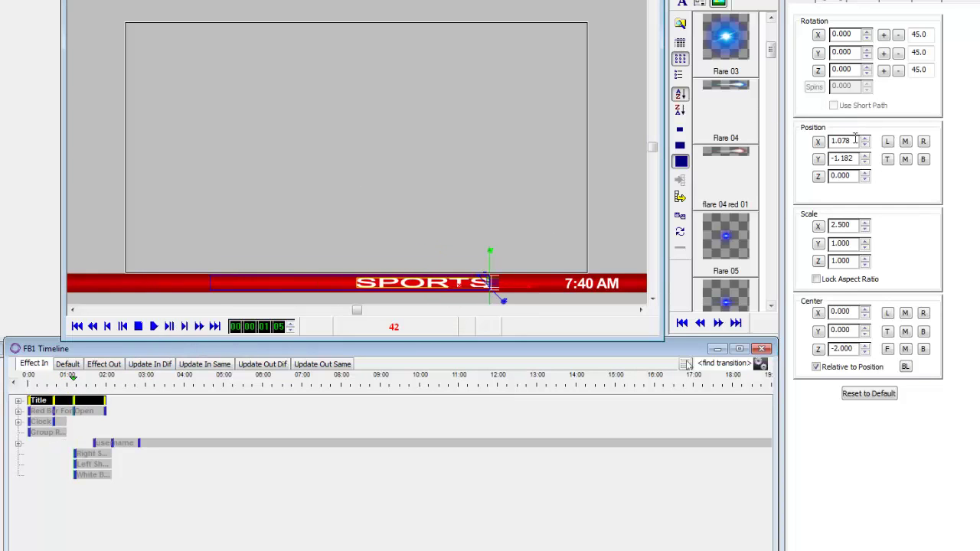
double_click(855, 139)
text(0.538)
key(Return)
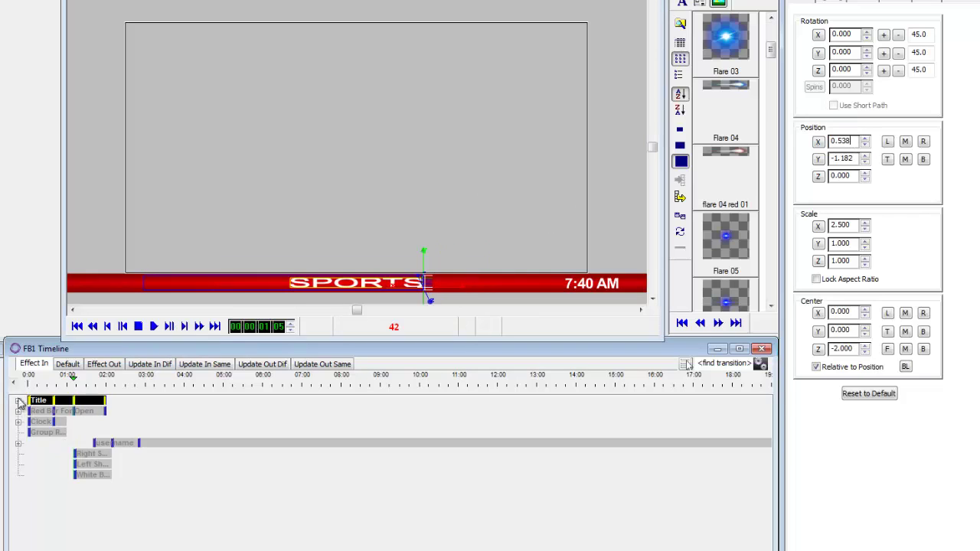
Set the Title's X position to 0.538 at the 0:00 keyframe of Effect In
drag(28, 381, 54, 381)
click(77, 326)
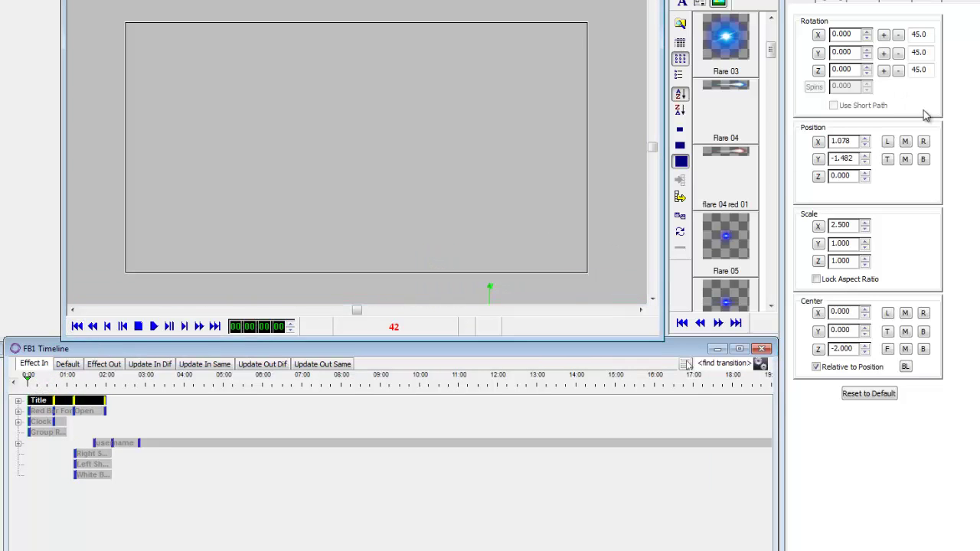
double_click(852, 141)
text(0.538)
key(Return)
Scrub through the start of Effect In to check the Title's adjusted entrance
drag(28, 380, 59, 384)
click(28, 379)
click(42, 398)
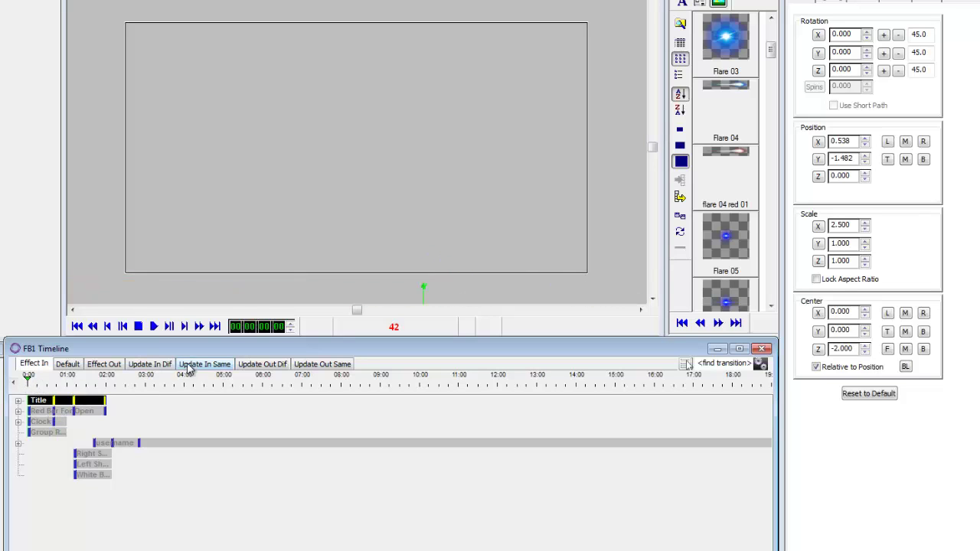
mouse_move(29, 381)
mouse_down()
mouse_move(104, 383)
mouse_move(9, 385)
mouse_move(55, 383)
mouse_move(29, 383)
mouse_up()
Review the Effect Out, Default and Update Out Same transitions for Title keyframes
click(103, 364)
click(69, 365)
click(334, 366)
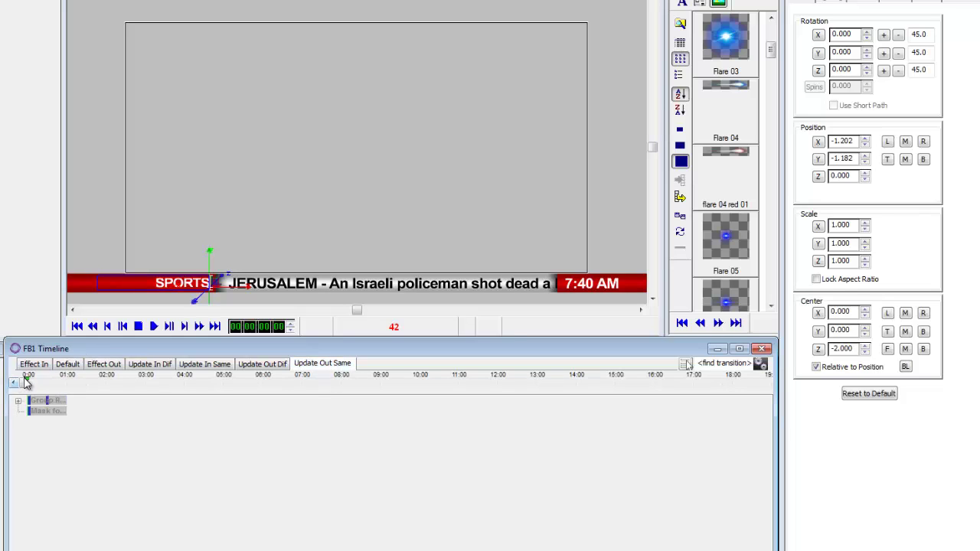
click(69, 365)
In Update Out Dif, adjust the Title's X position at the 0:15 keyframe and scrub through the transition to check it
click(272, 371)
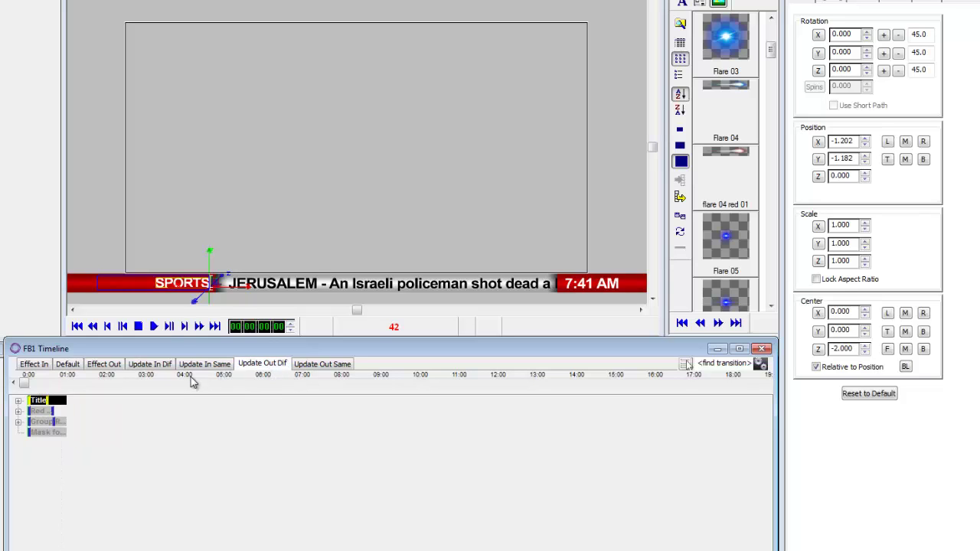
click(159, 328)
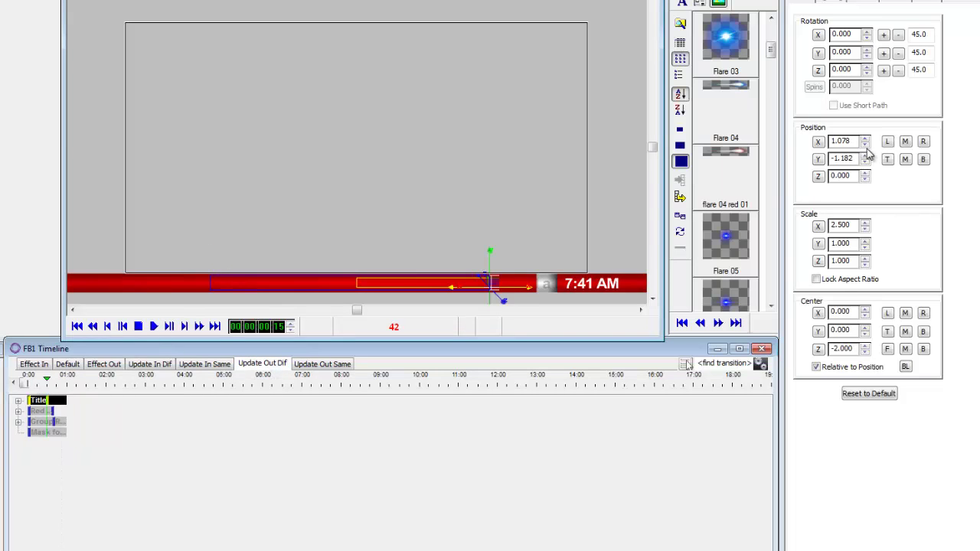
double_click(856, 143)
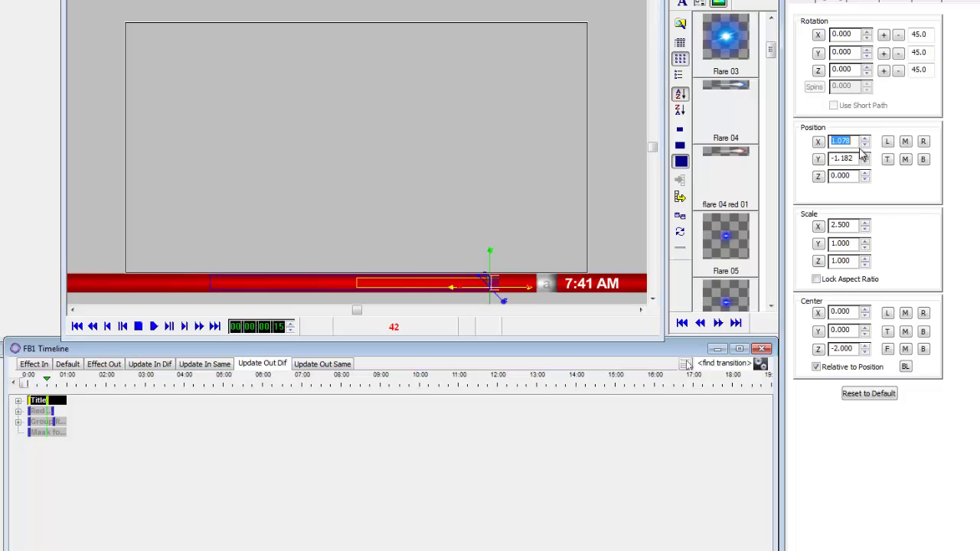
click(46, 382)
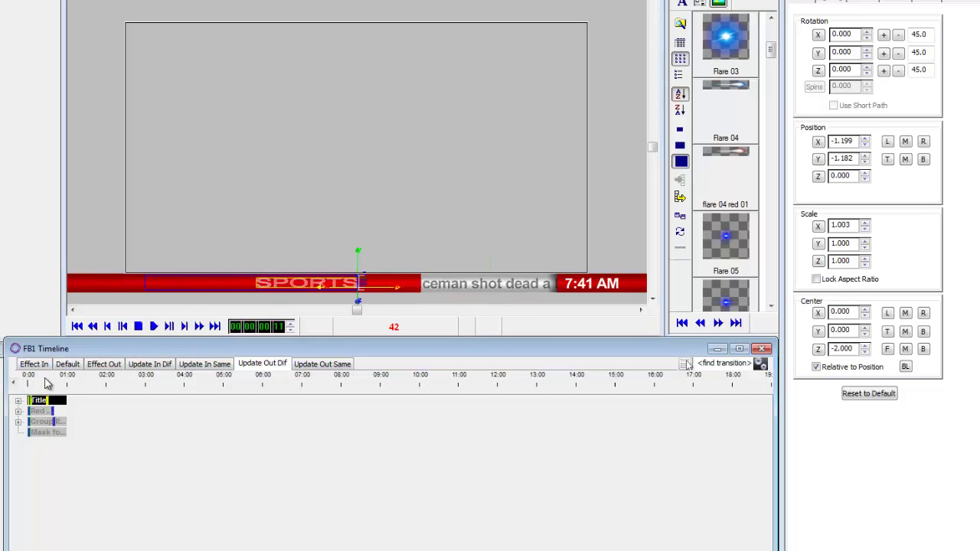
drag(46, 382, 16, 383)
In Update In Dif, set the Title's X position to 0.538 at the 0:20 keyframe
click(67, 364)
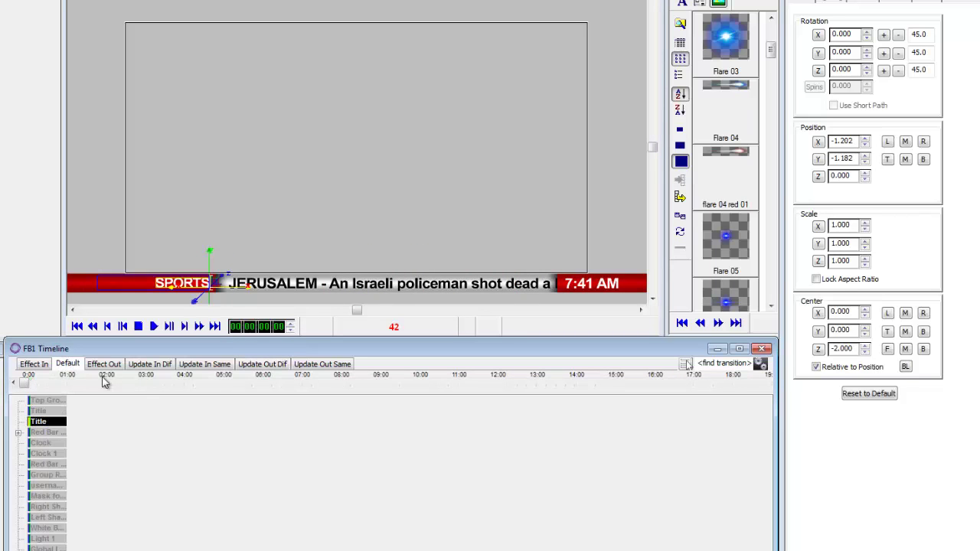
click(153, 365)
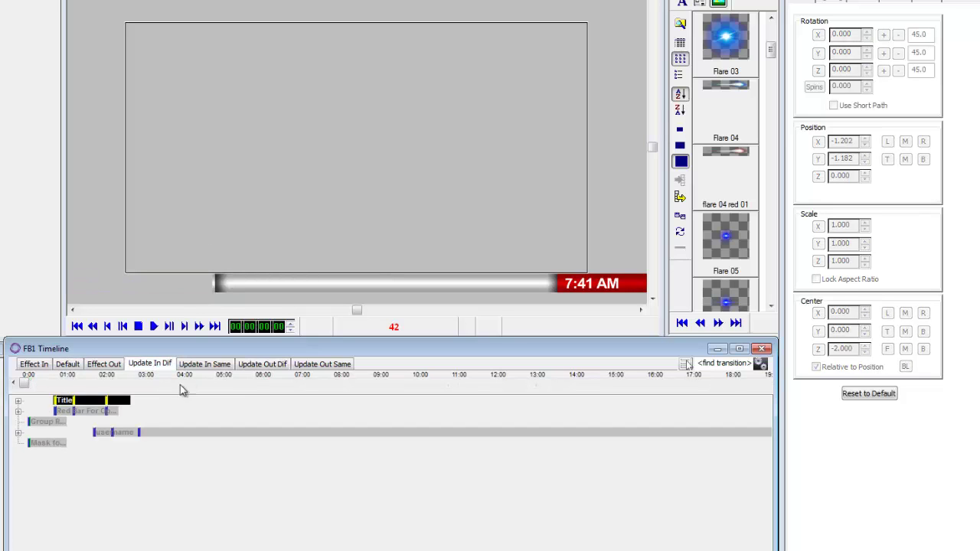
click(169, 326)
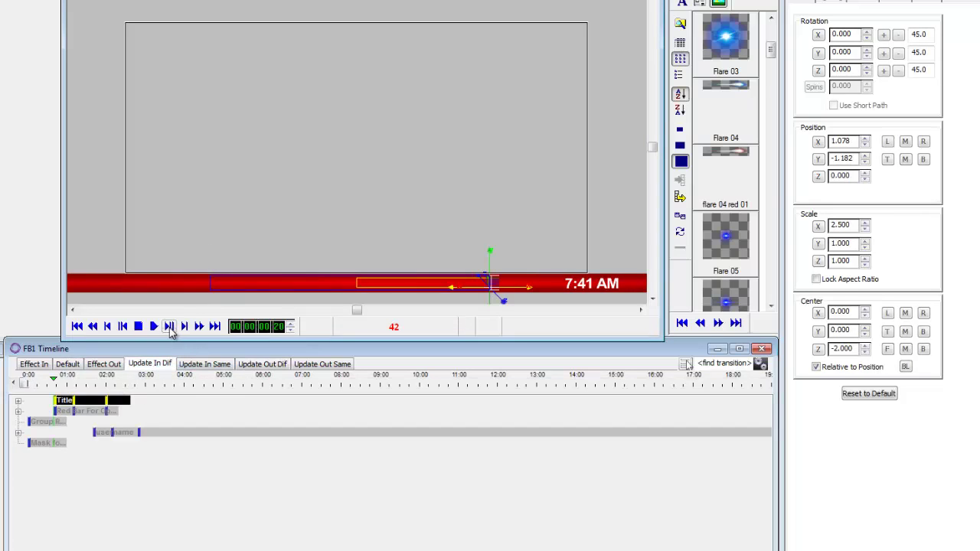
double_click(842, 141)
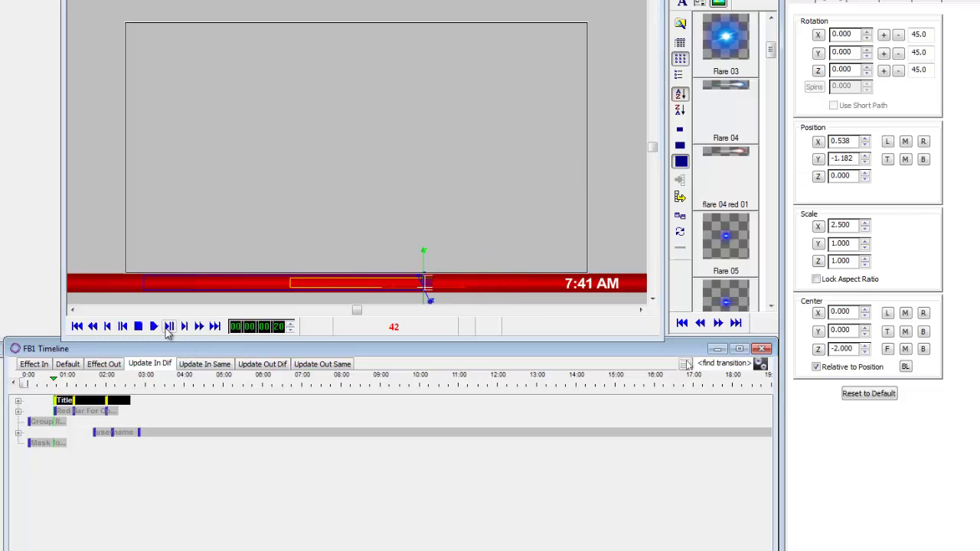
Set the Title's X position to 0.538 at the 1:05 keyframe of Update In Dif and scrub through the transition to check it
click(169, 326)
double_click(853, 141)
text(0.538)
key(Return)
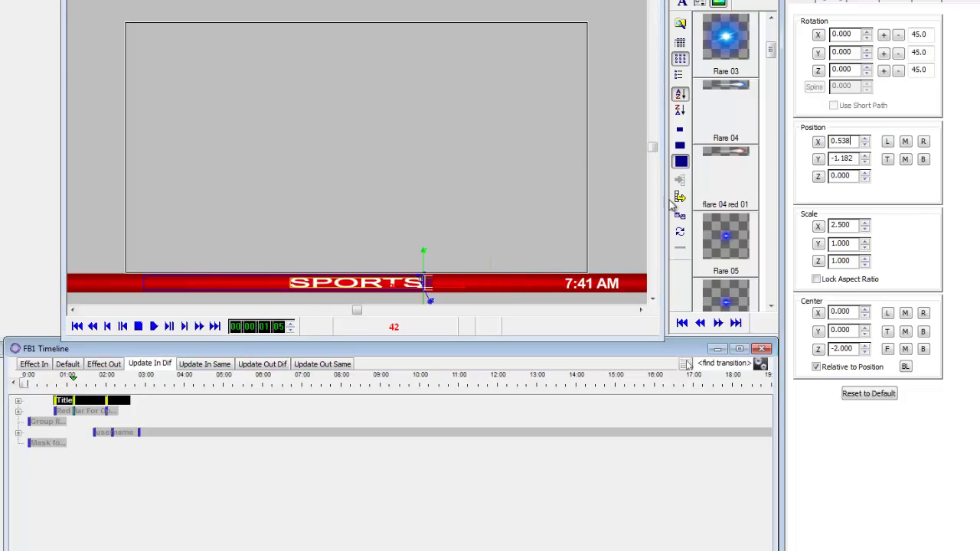
click(169, 328)
click(43, 383)
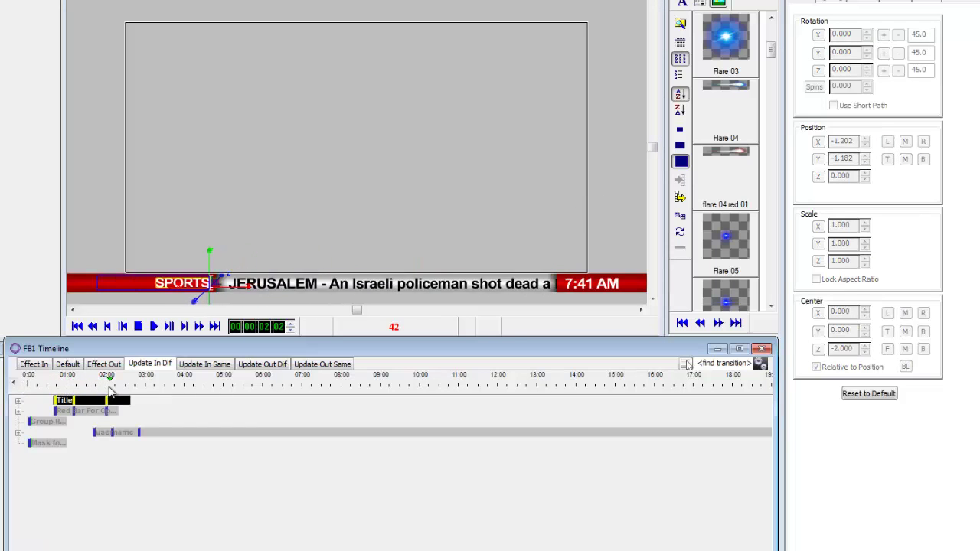
click(67, 363)
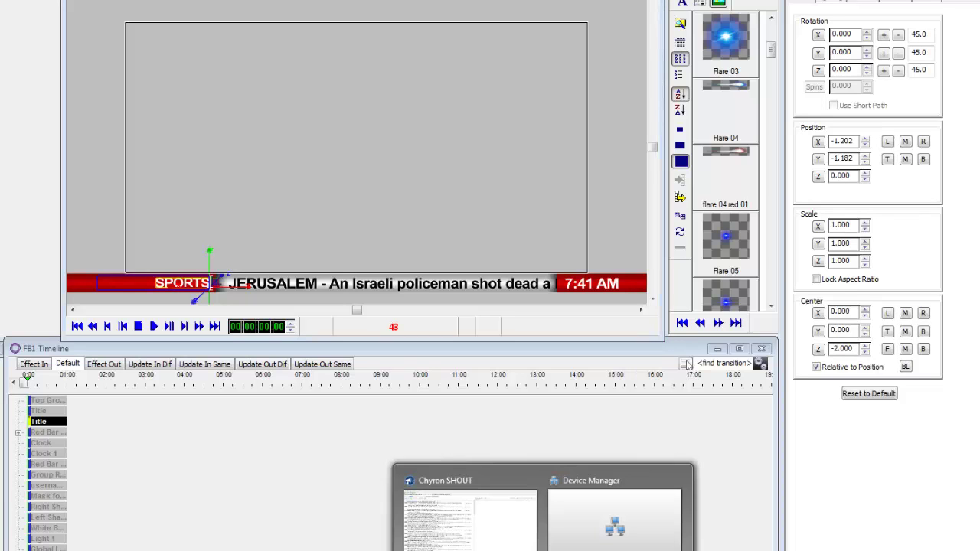
Switch to Chyron SHOUT and compare the incoming posts of the RSS World News and RSS Sports News feeds
click(490, 526)
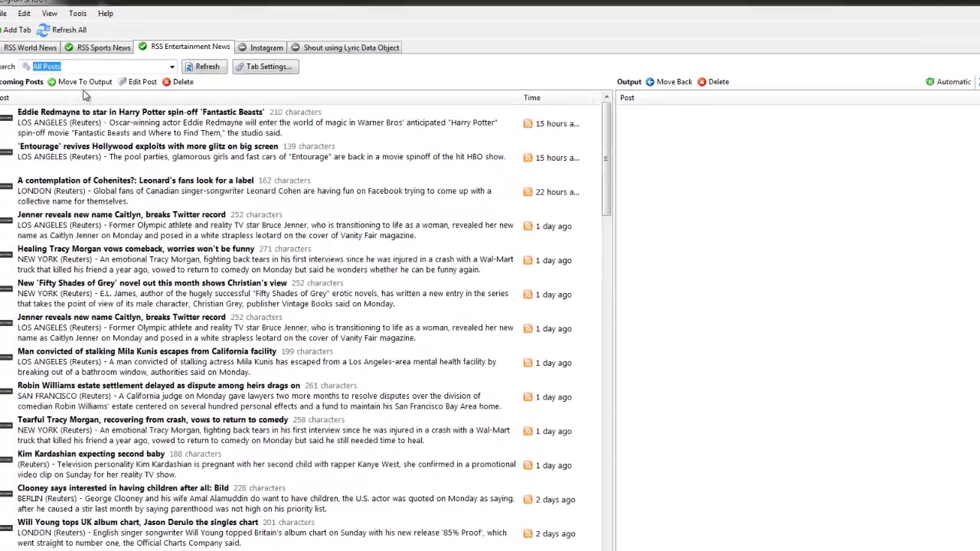
click(38, 47)
click(90, 47)
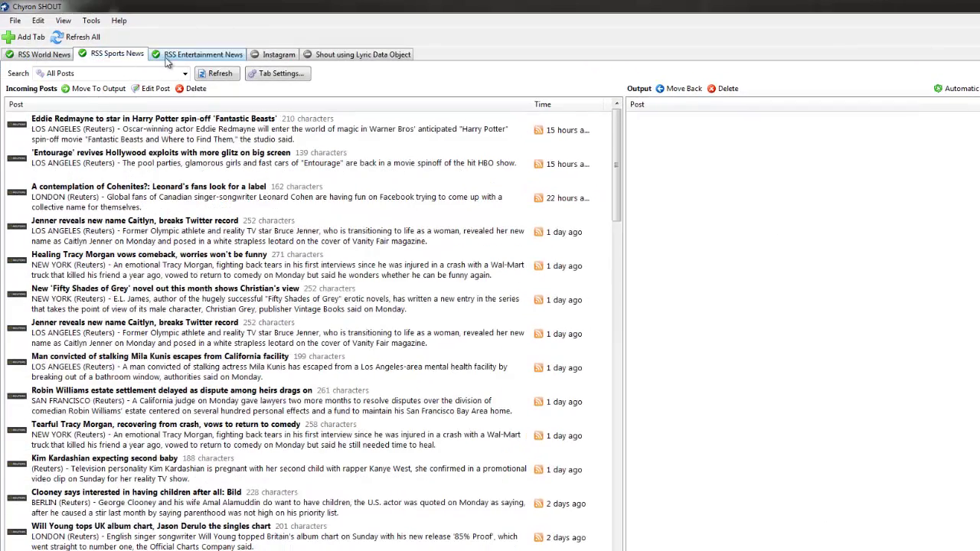
click(38, 55)
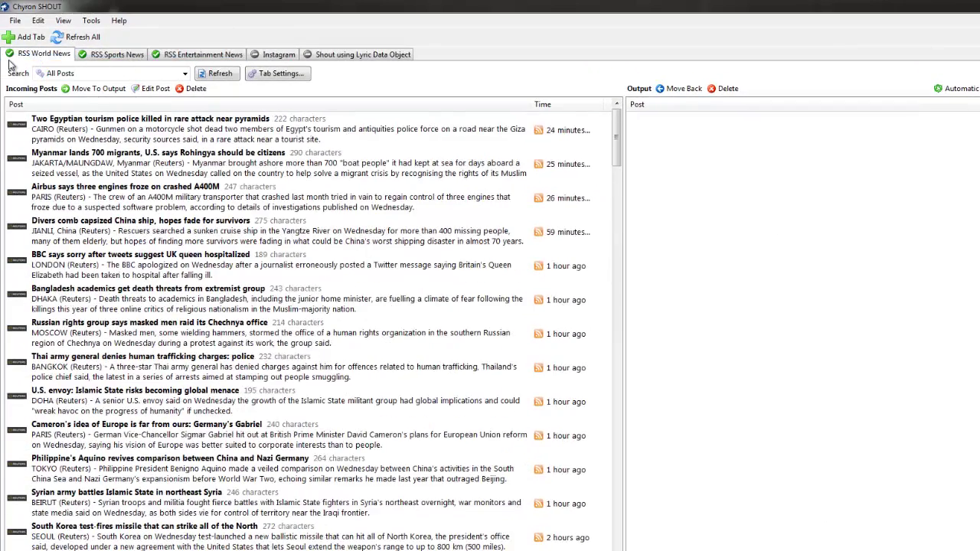
click(127, 57)
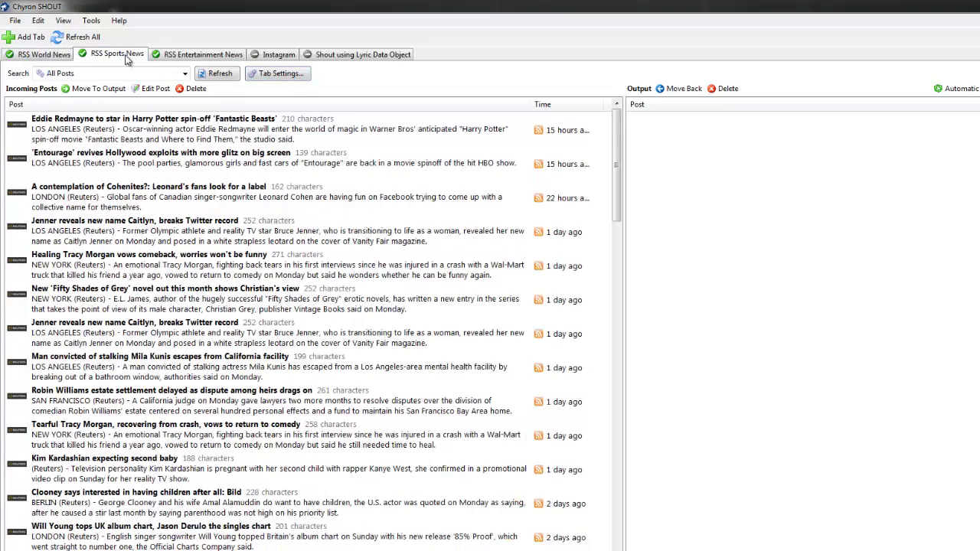
click(37, 58)
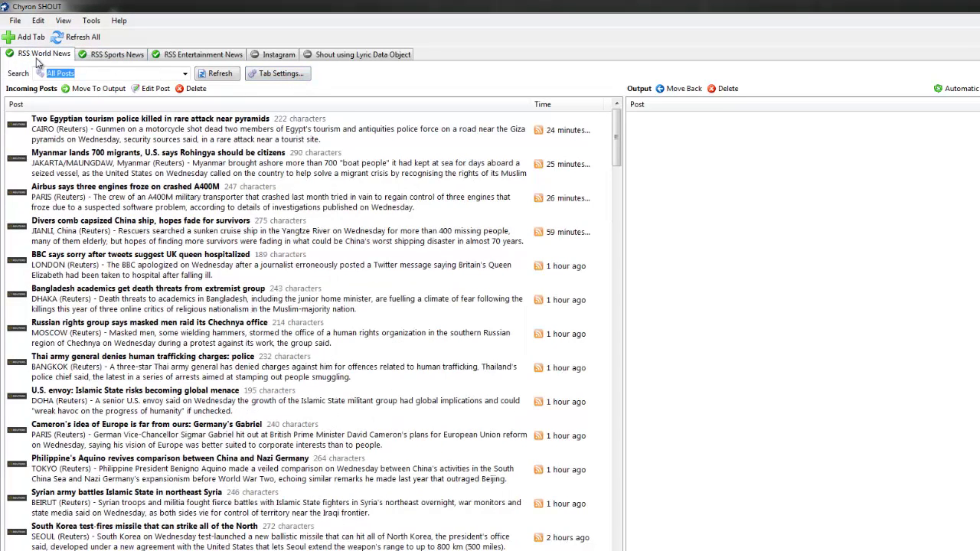
Examine the general options and input accounts configured for RSS World News
click(280, 74)
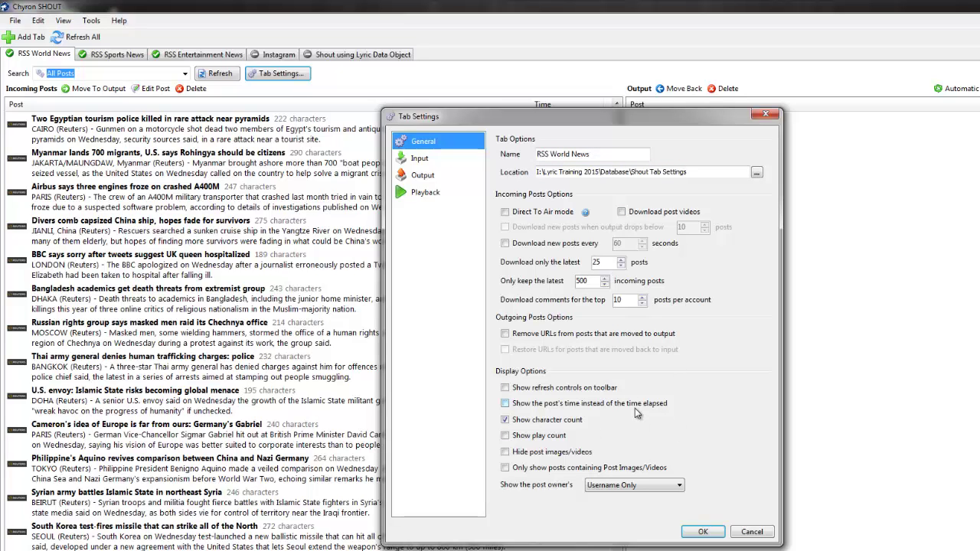
click(416, 160)
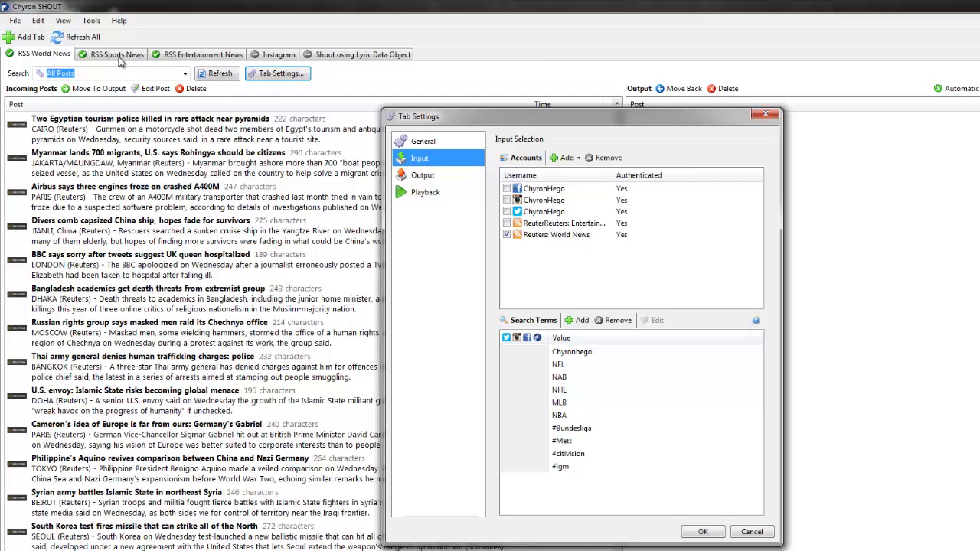
click(753, 534)
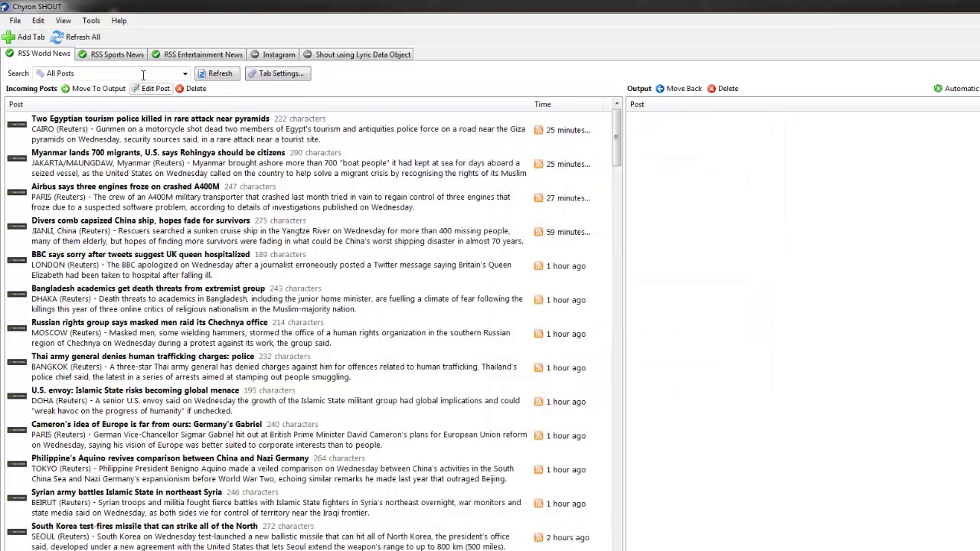
Start adding an RSS feed account to the RSS Sports News input settings and name it Reuters Sports
click(115, 55)
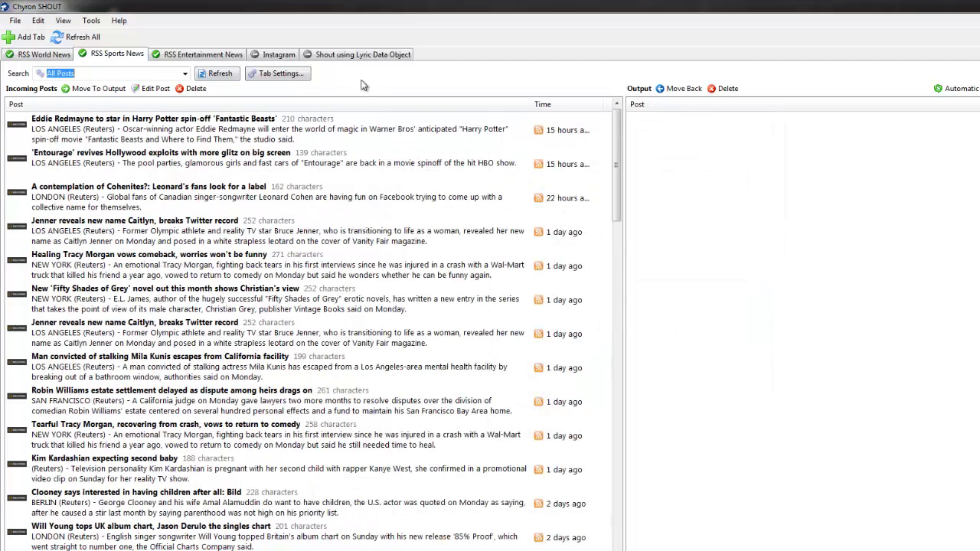
click(286, 77)
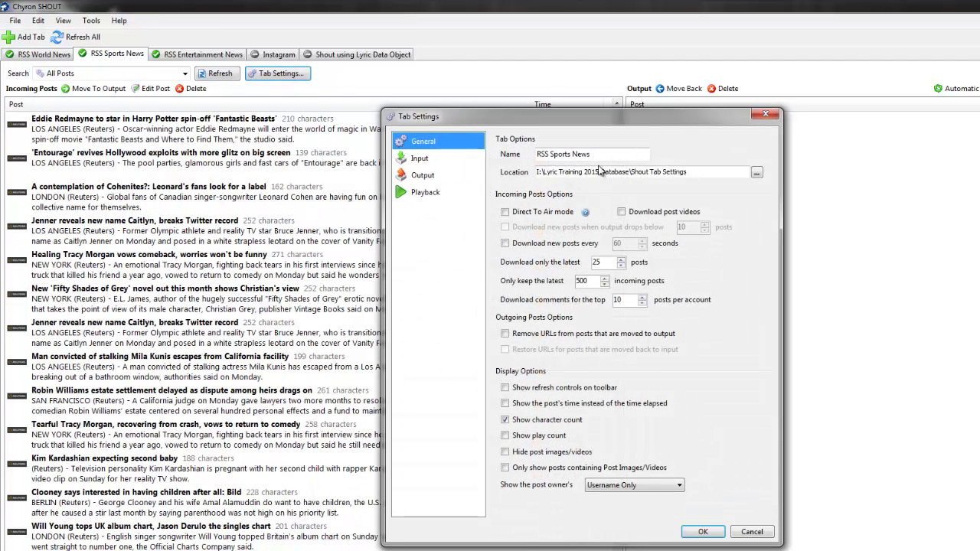
click(417, 164)
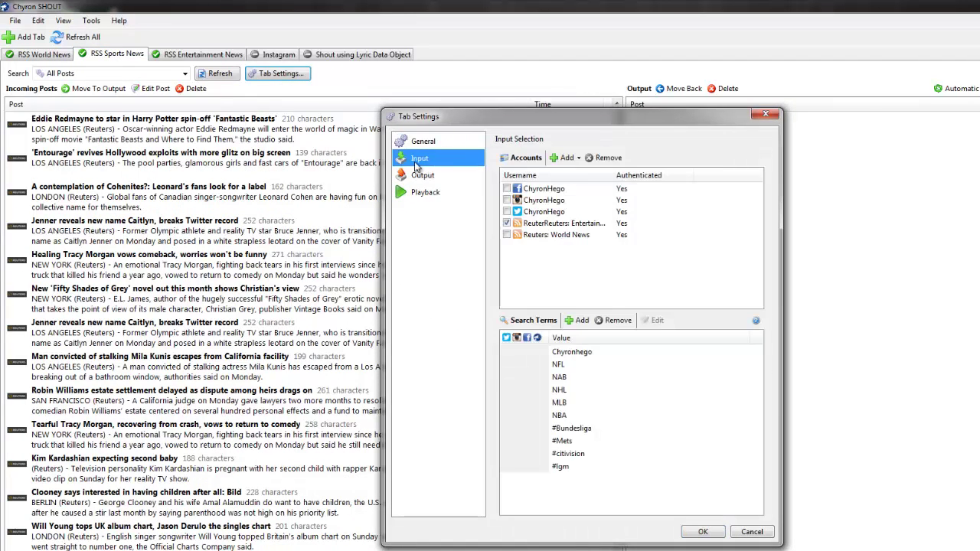
click(579, 159)
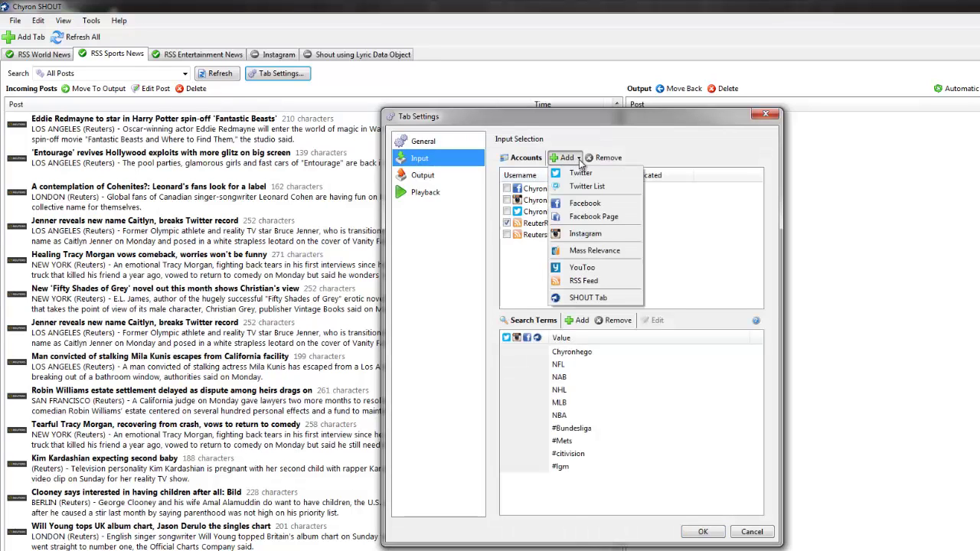
click(592, 283)
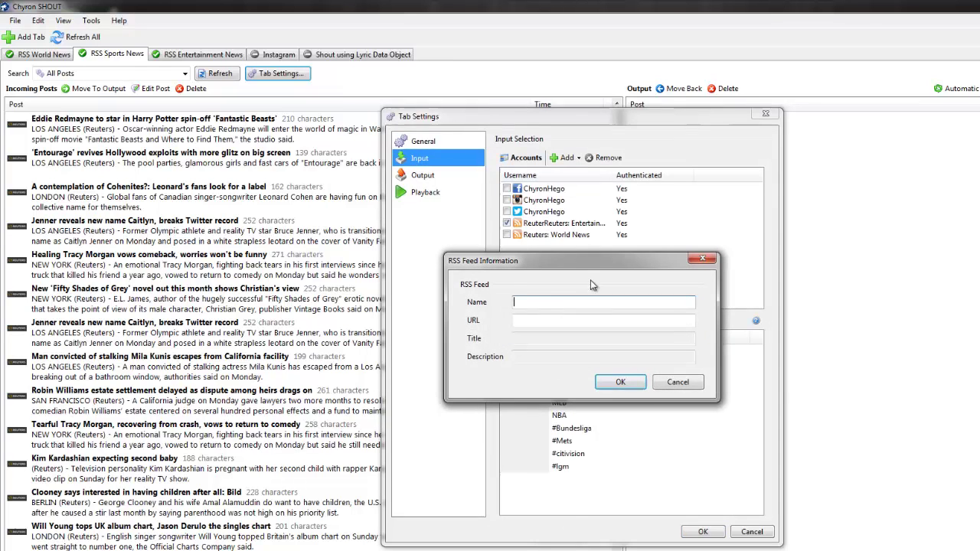
text(Reuters Sports)
click(521, 321)
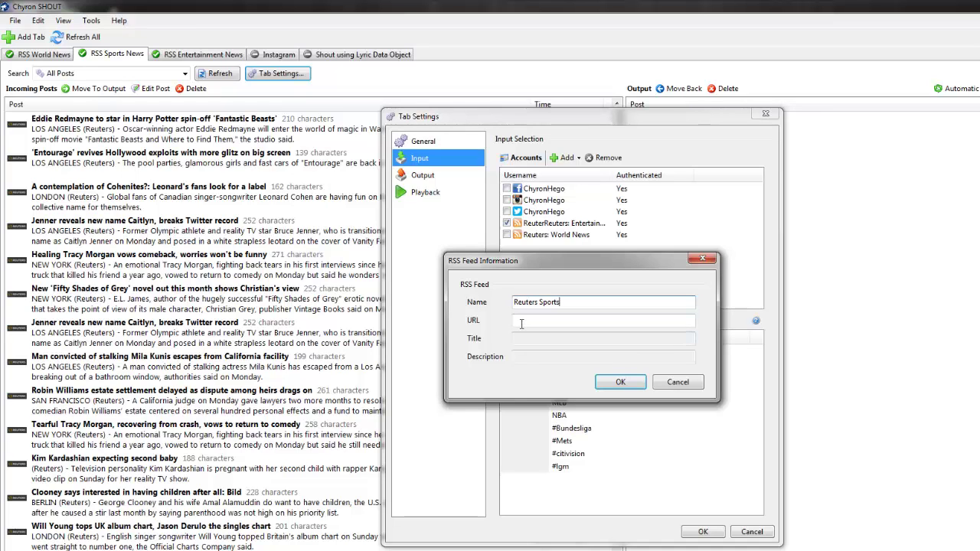
Switch to Chrome, return to the "reuters rss" search results and open the Reuters News RSS feed list
mouse_move(578, 550)
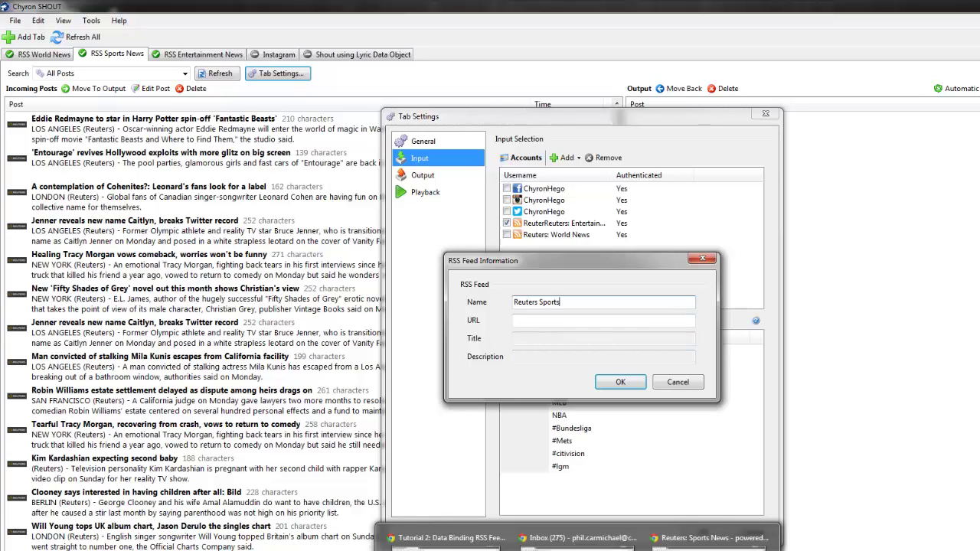
click(714, 540)
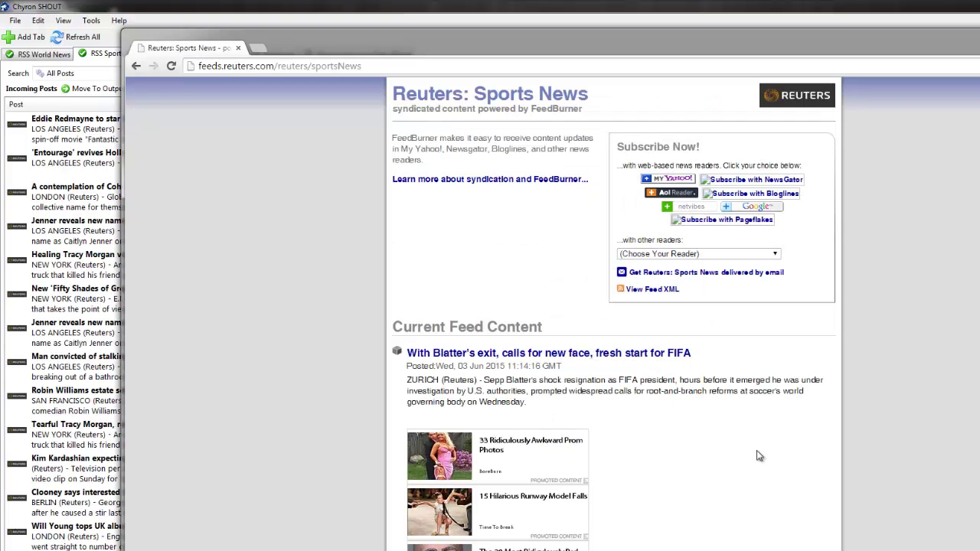
click(136, 67)
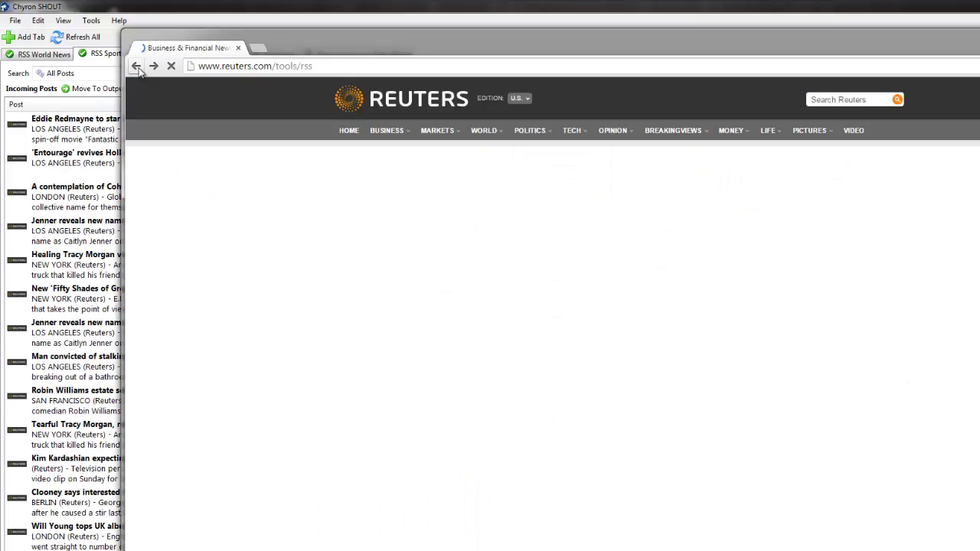
click(136, 66)
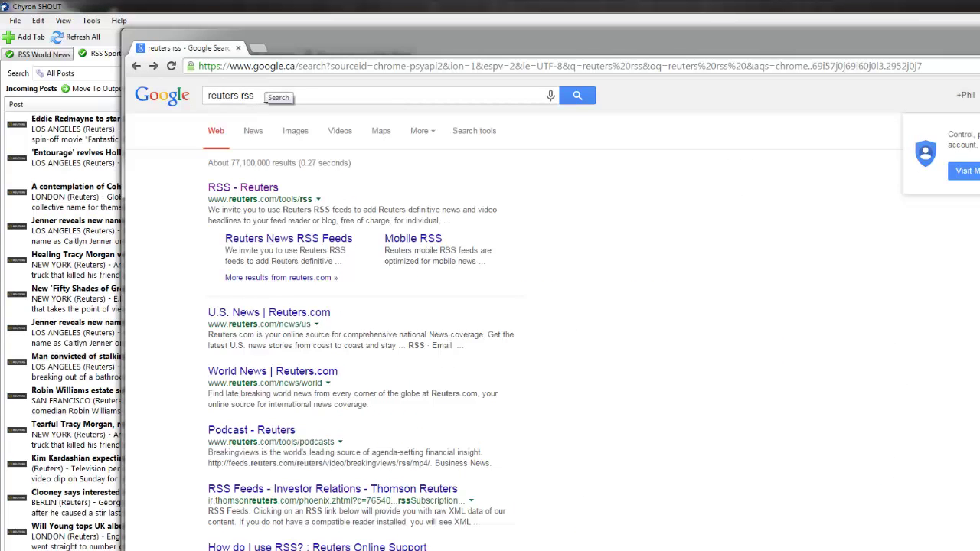
click(253, 190)
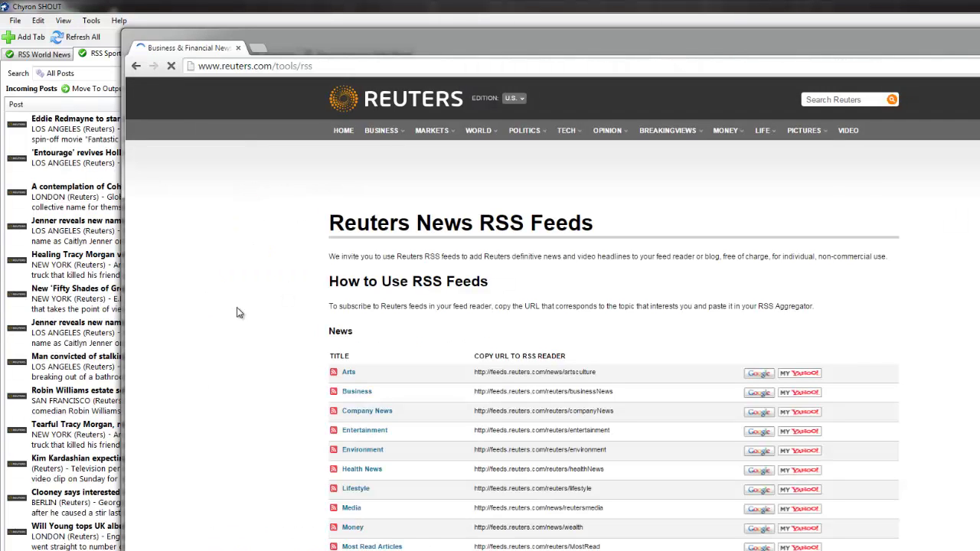
scroll(235, 312, down, 3)
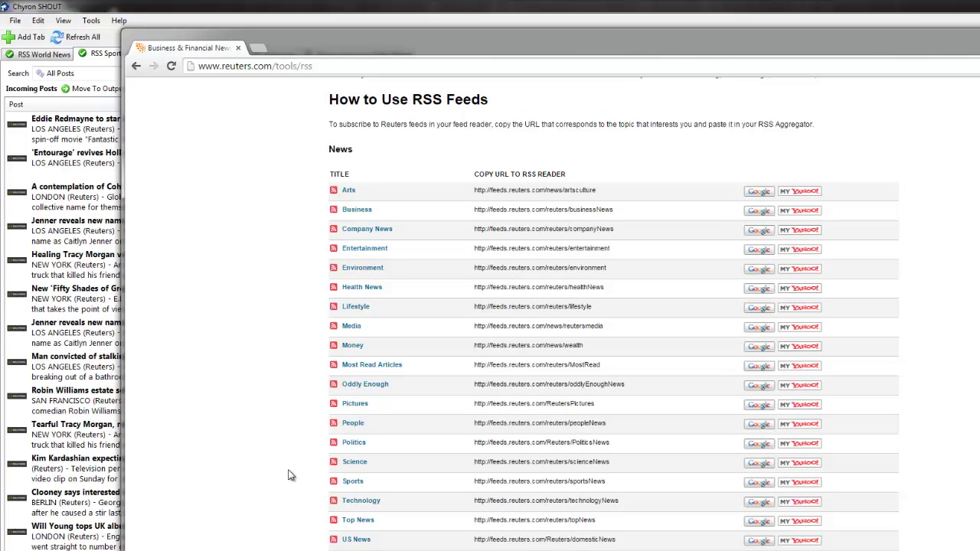
Open the Reuters Sports feed, copy its URL and switch back to the RSS feed information in Chyron SHOUT
click(353, 482)
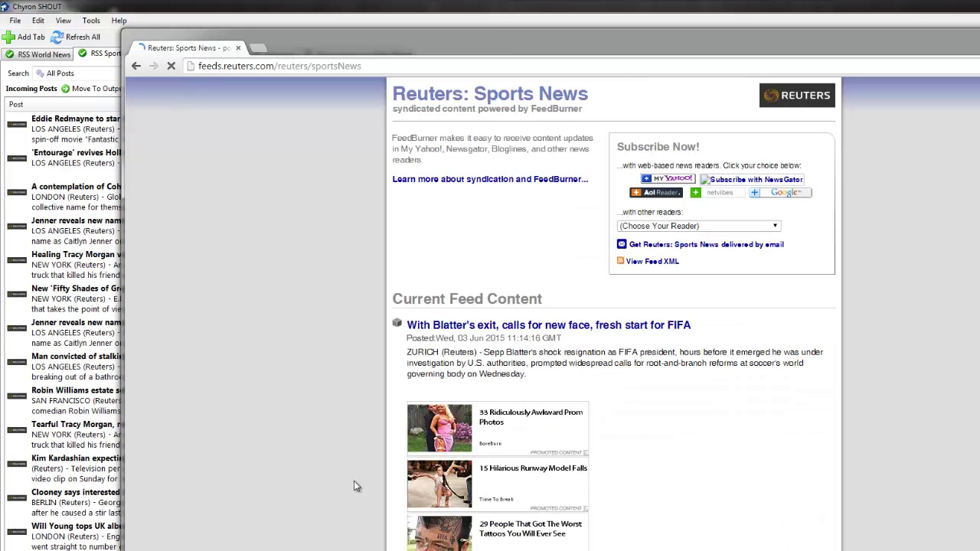
click(372, 65)
key(ctrl+c)
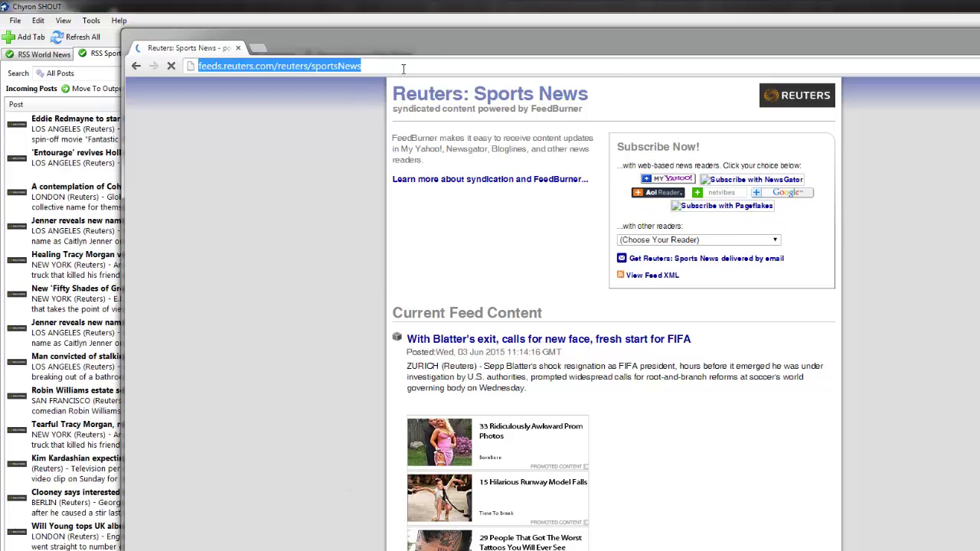
key(alt+Tab)
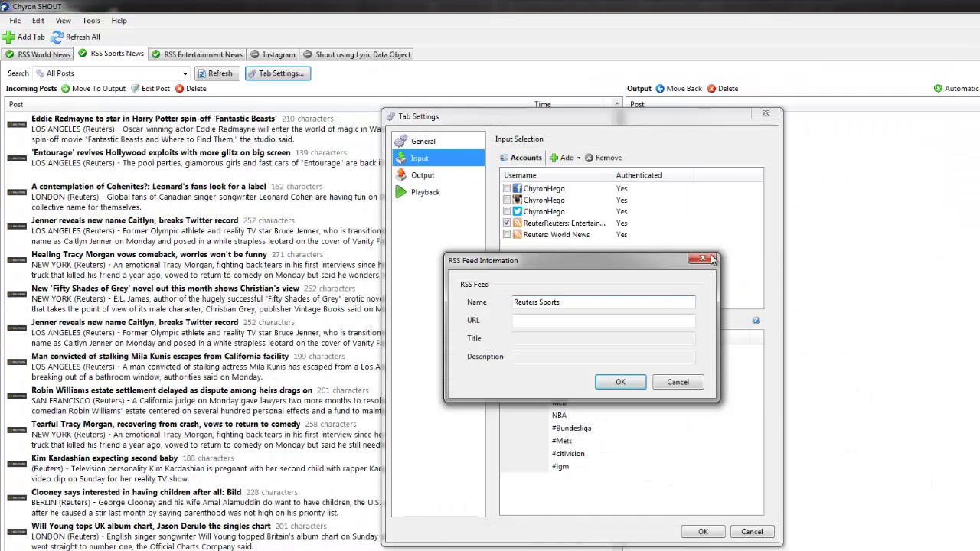
Paste the copied Reuters Sports feed URL into the RSS feed information and add the account
click(532, 322)
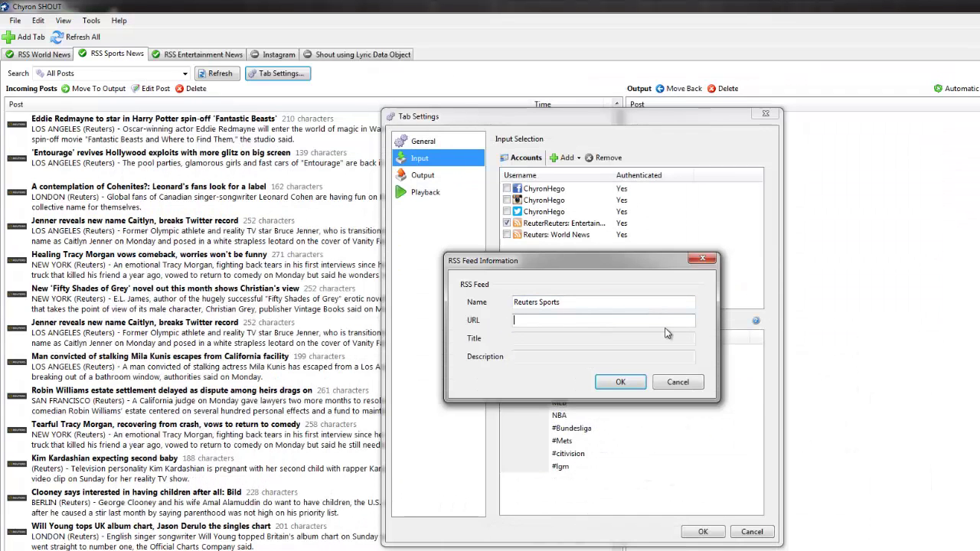
key(ctrl+v)
click(622, 381)
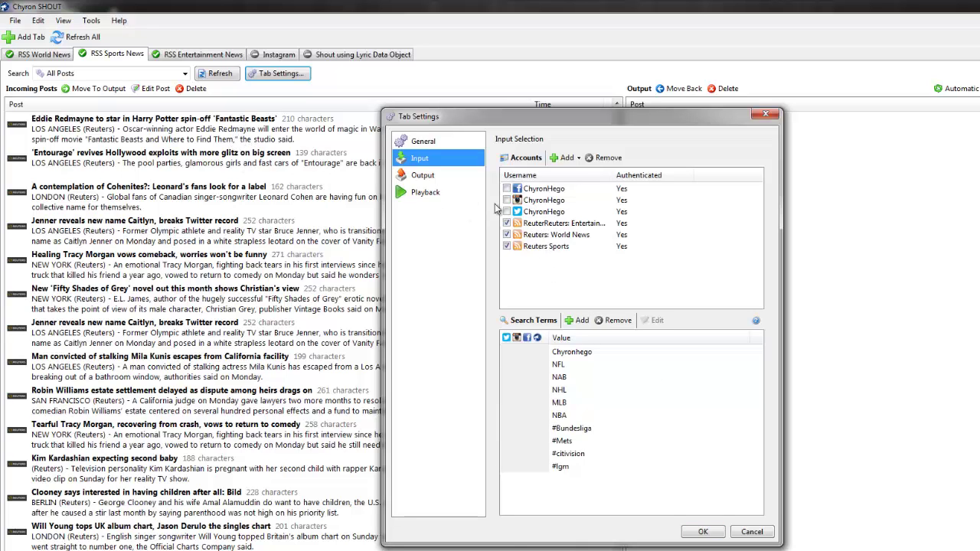
Examine the output and playback settings of RSS Sports News and check the Laptop device's connection in the Device Manager
click(423, 178)
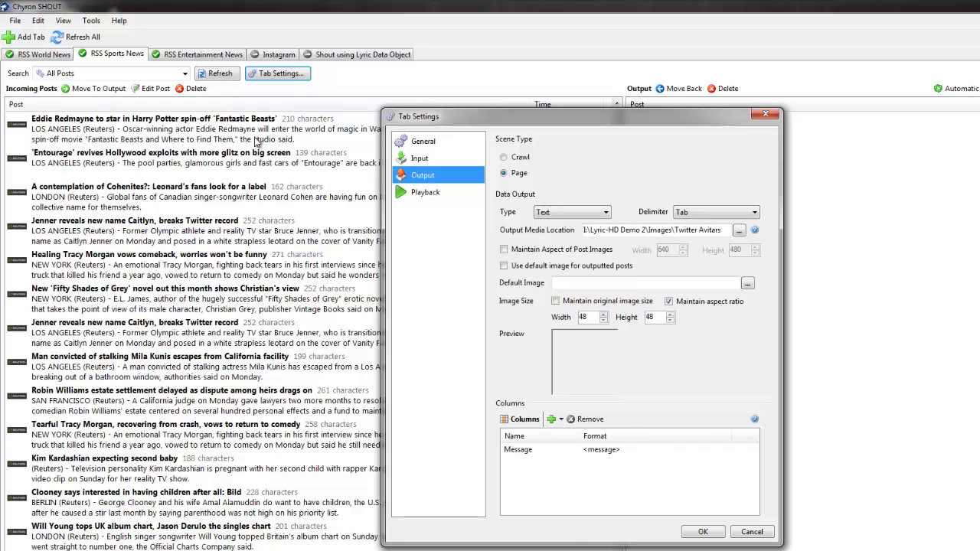
click(427, 196)
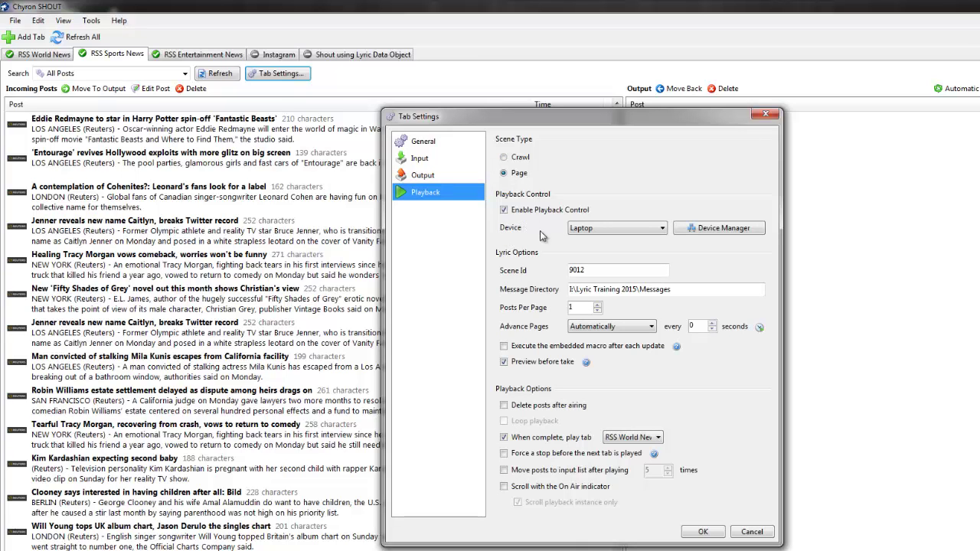
click(710, 229)
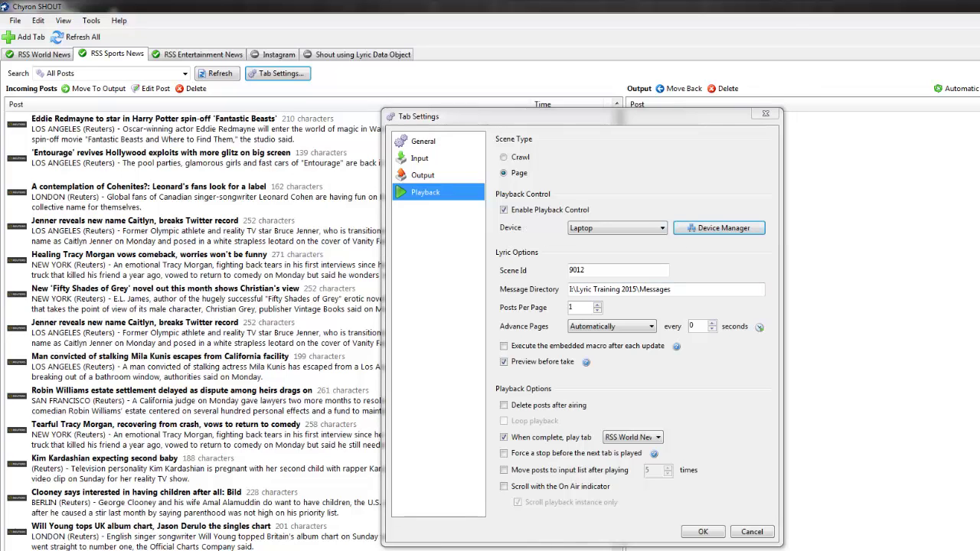
mouse_move(689, 550)
click(812, 541)
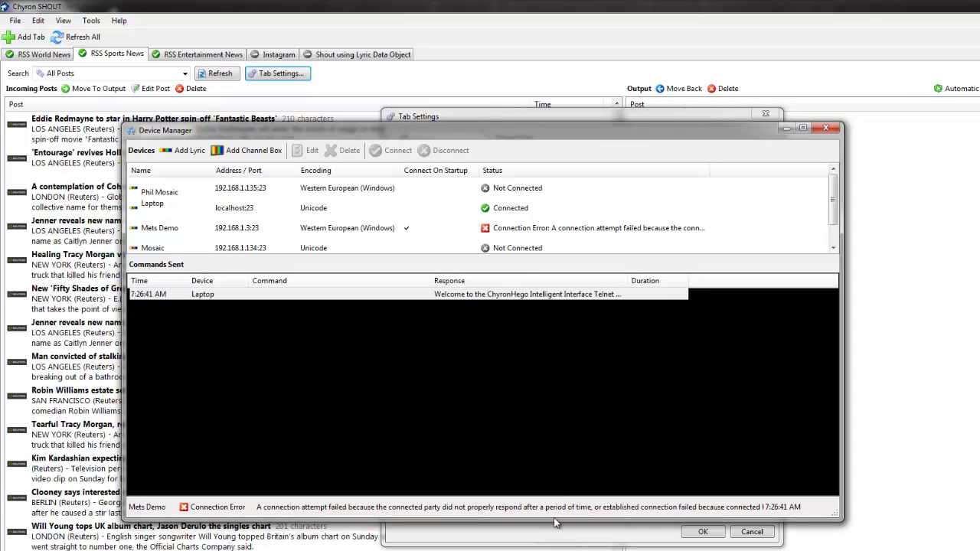
drag(556, 523, 556, 550)
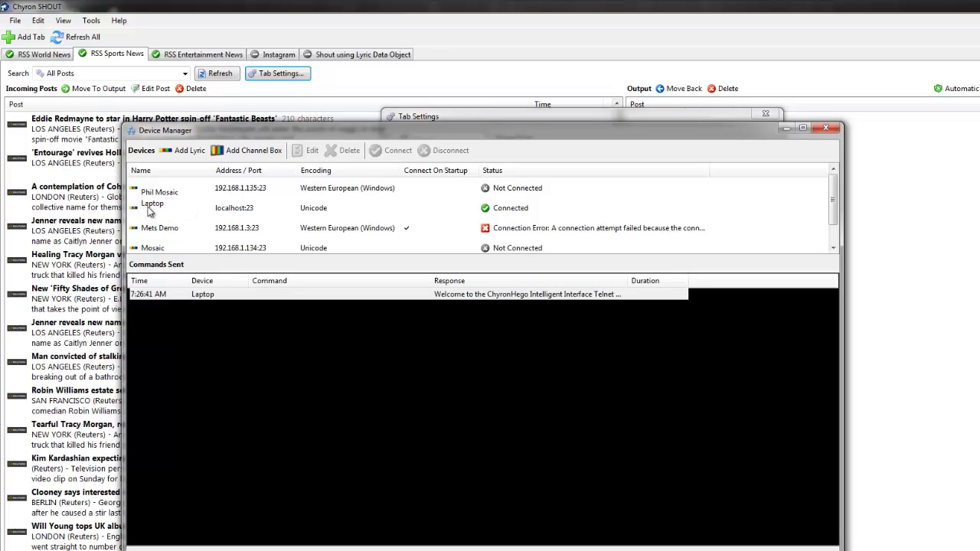
click(156, 207)
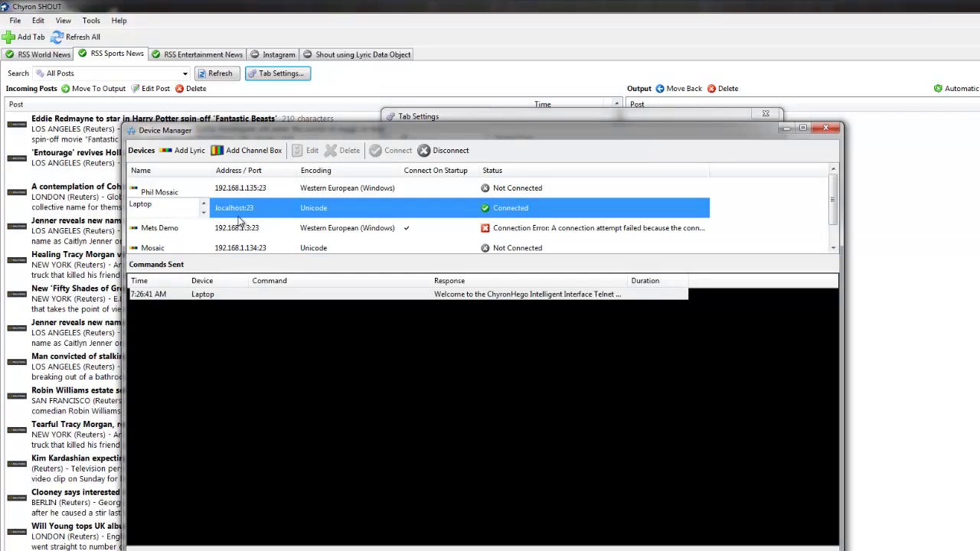
click(825, 128)
Set the Scene Id in the RSS Sports News playback settings to 42
click(636, 270)
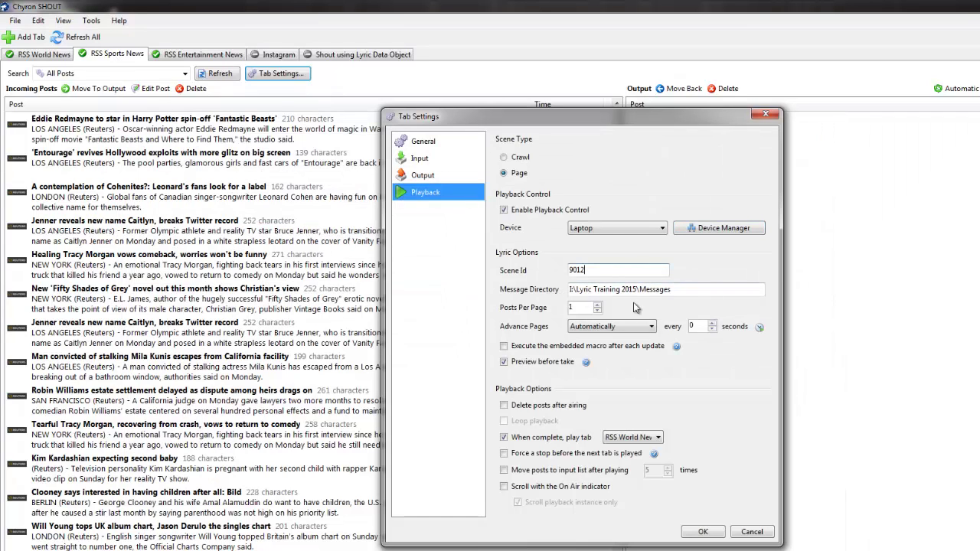
drag(591, 268, 537, 269)
drag(657, 113, 818, 121)
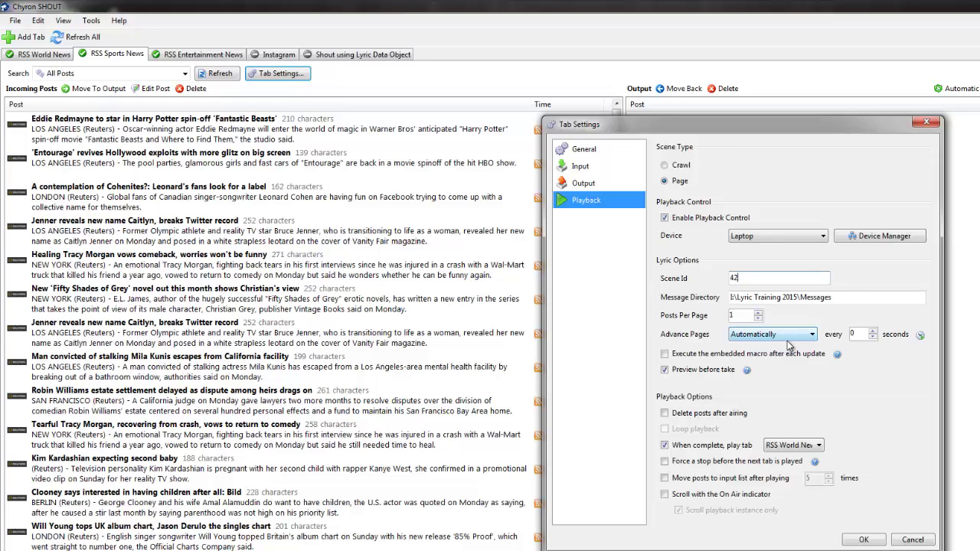
Review the Time on Air durations per number of characters and save the RSS Sports News tab settings
click(921, 337)
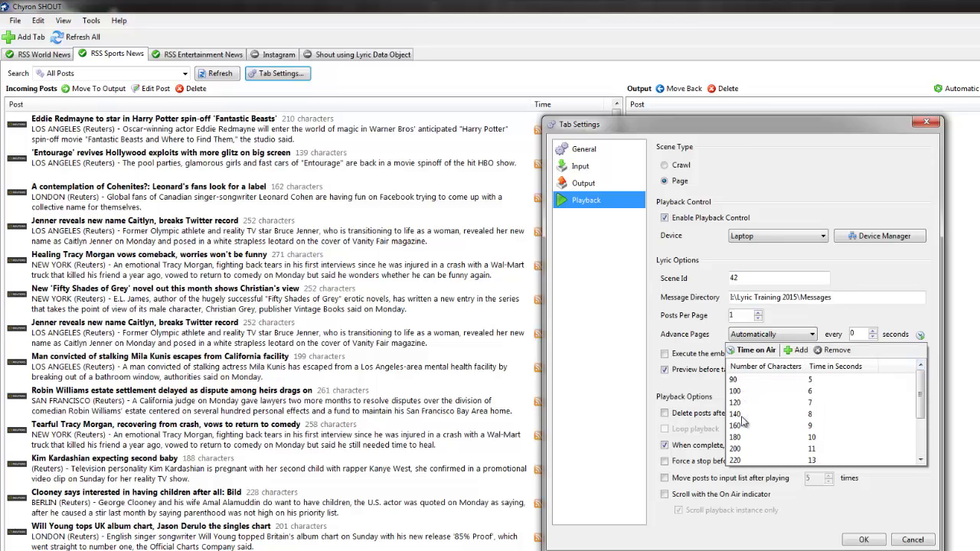
mouse_move(924, 413)
mouse_down()
mouse_move(925, 447)
mouse_move(925, 397)
mouse_up()
scroll(913, 414, down, 2)
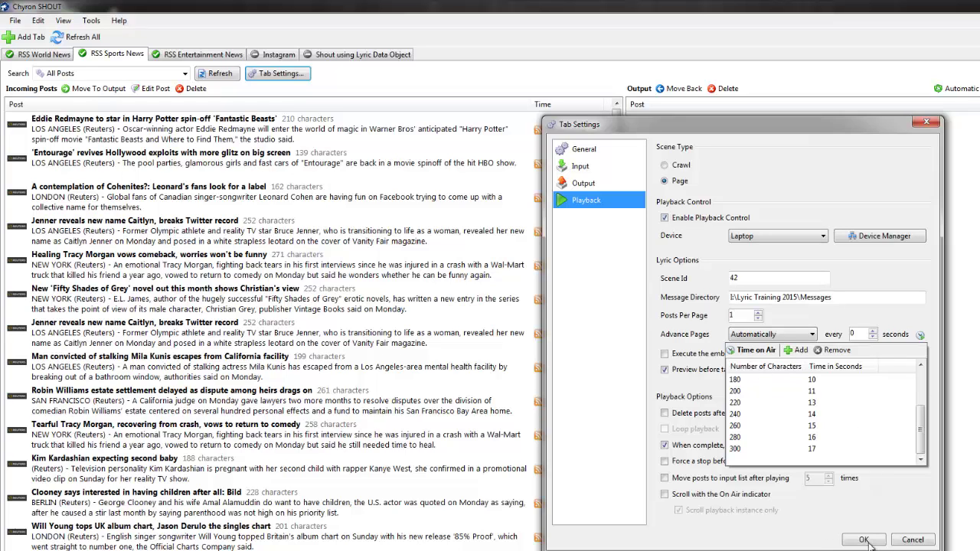
click(907, 498)
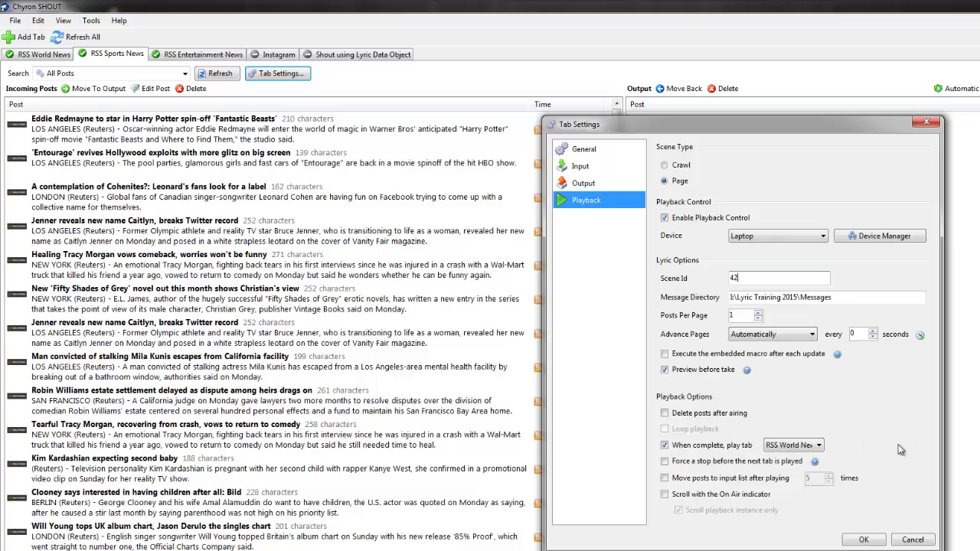
click(864, 540)
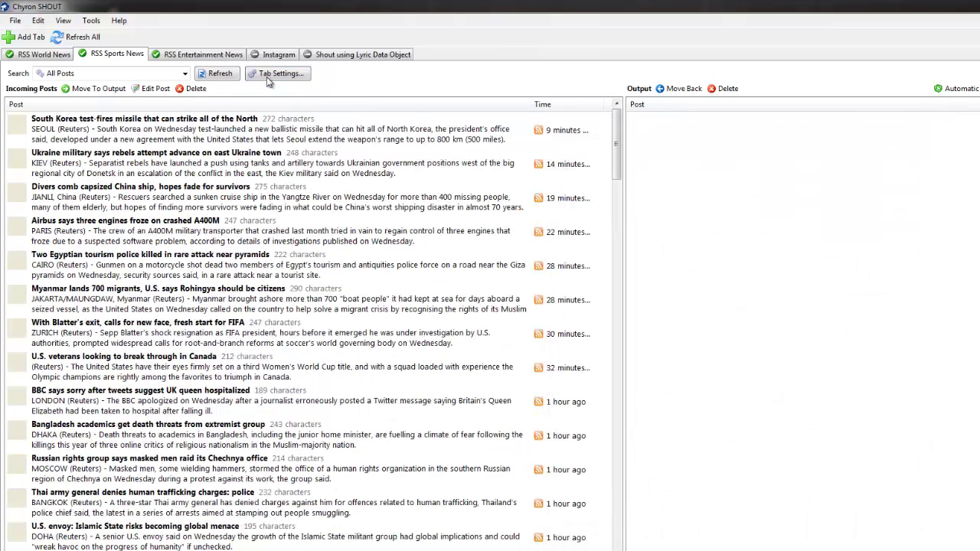
Move the RSS World News posts on the Egyptian tourism police, the BBC apology and the Islamic State menace to the output list
click(54, 58)
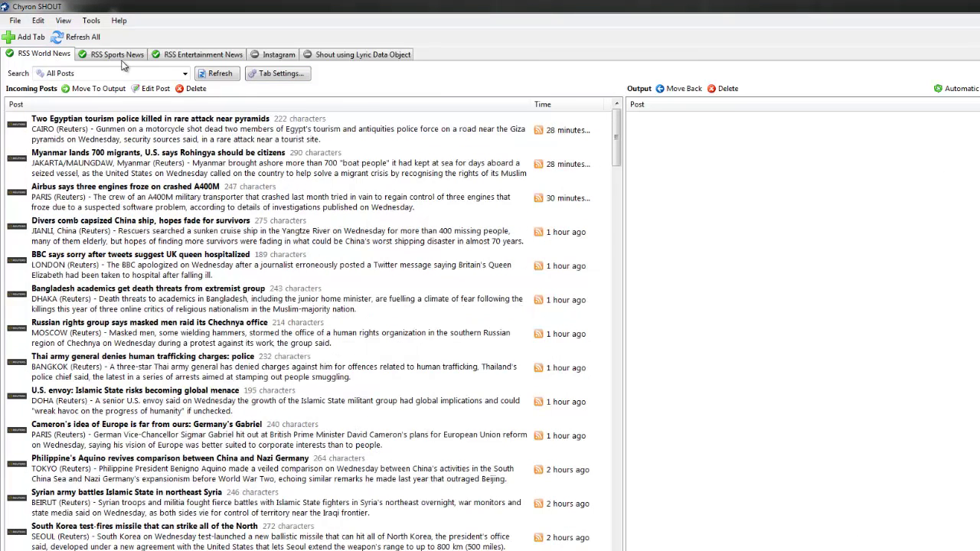
click(124, 58)
click(197, 60)
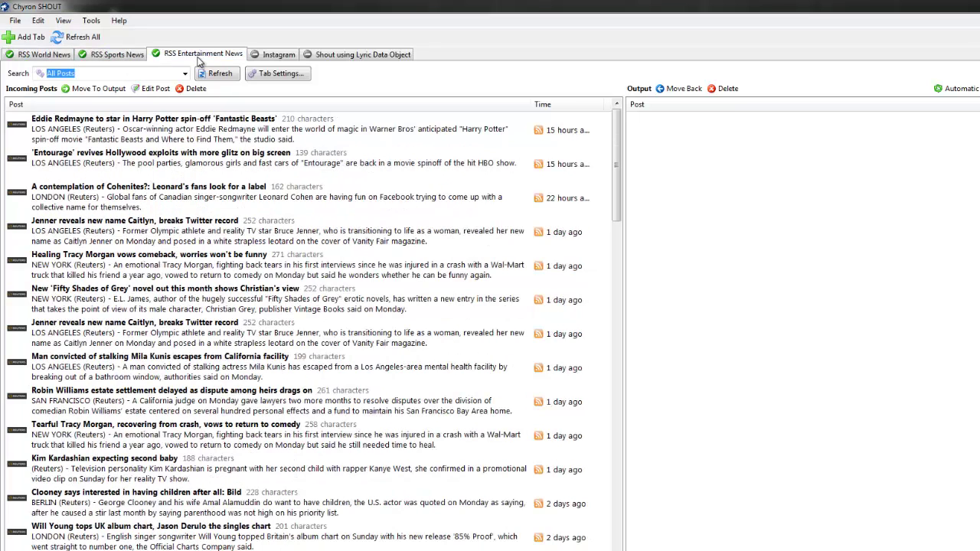
click(56, 59)
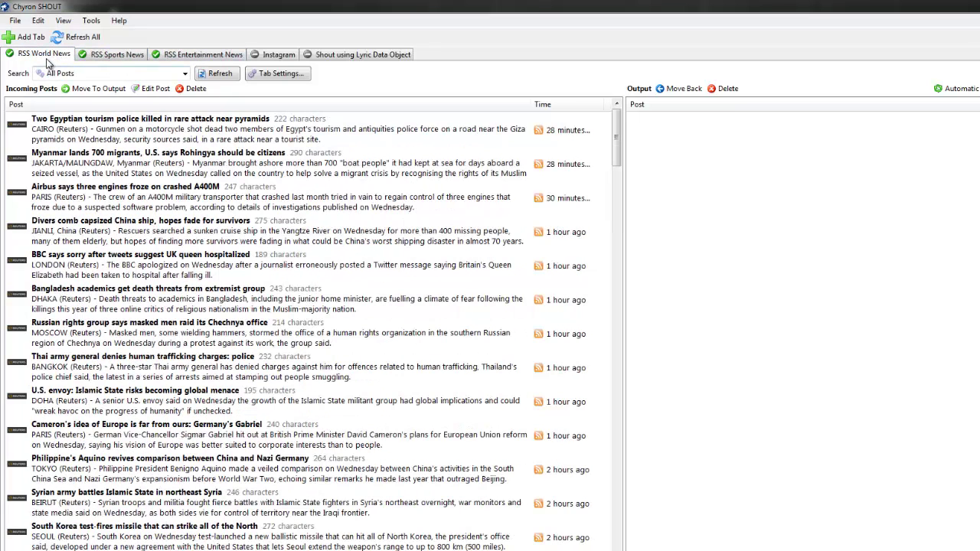
click(129, 132)
drag(129, 132, 649, 150)
drag(178, 244, 712, 175)
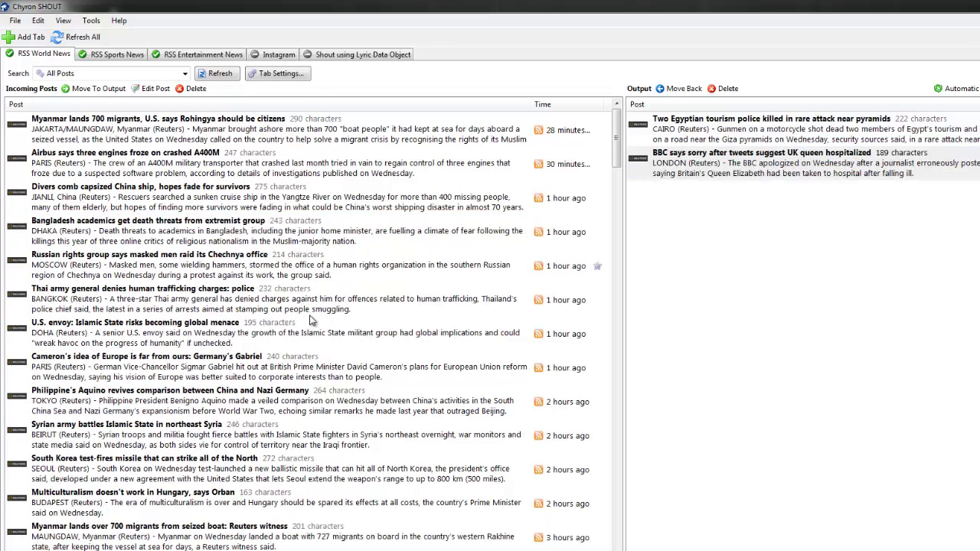
drag(199, 340, 668, 207)
Have RSS World News play the RSS Sports News tab when complete and save its tab settings
click(280, 75)
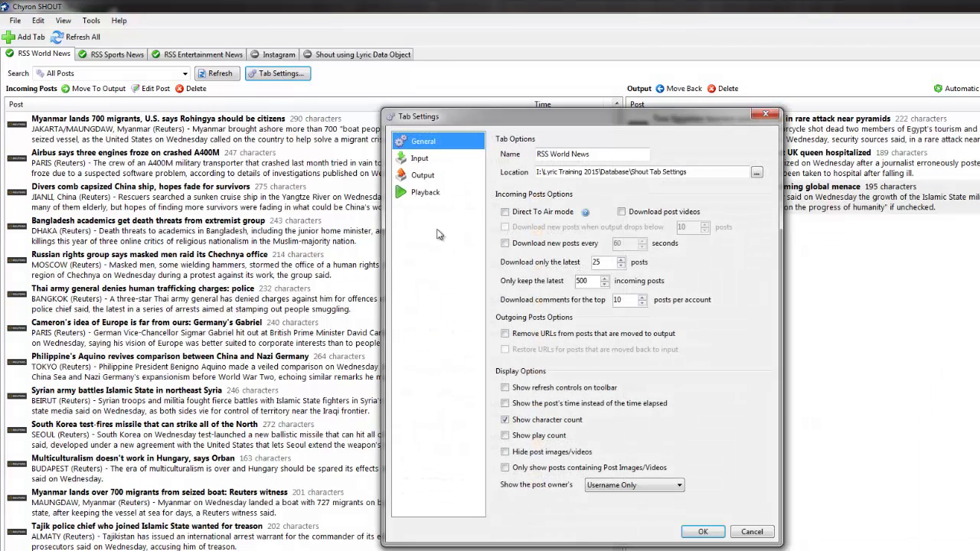
click(424, 195)
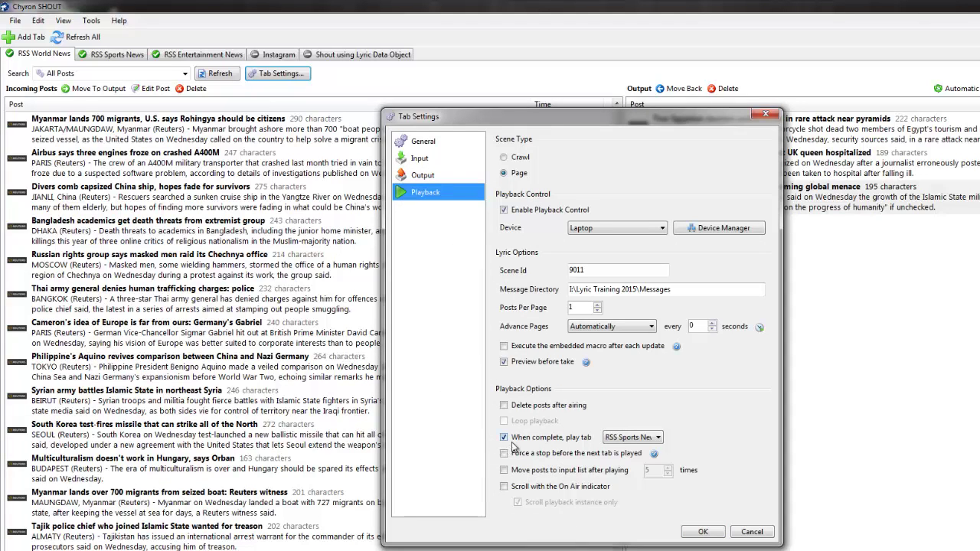
click(659, 438)
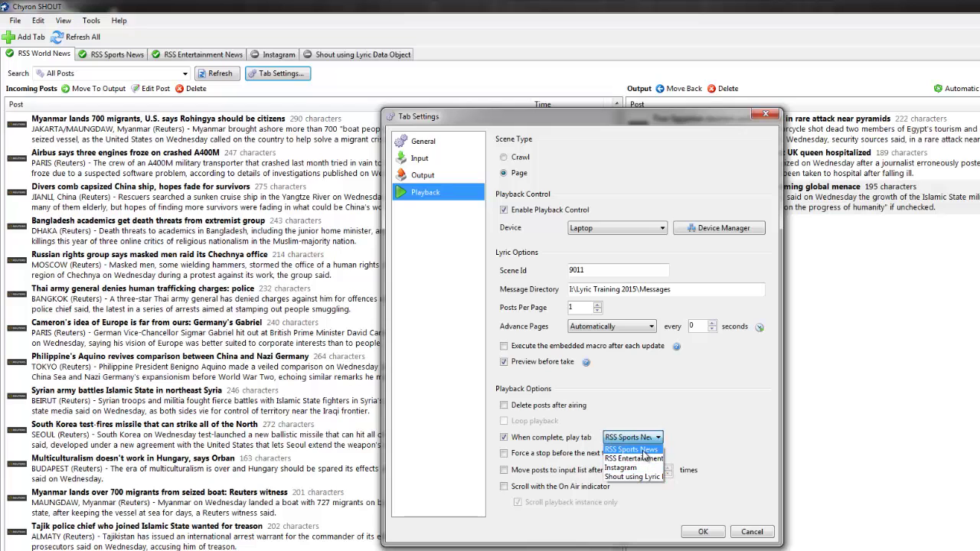
click(646, 451)
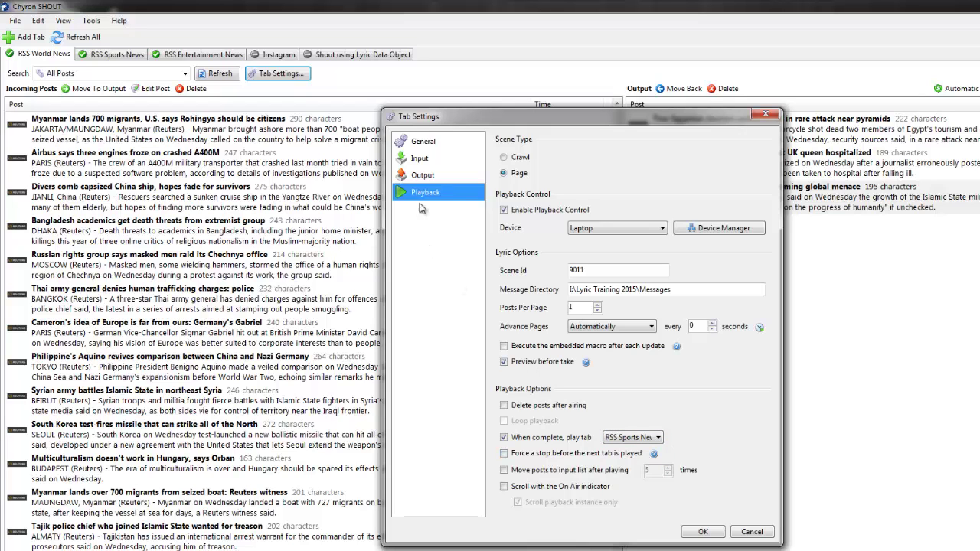
click(708, 533)
Have RSS Sports News play the RSS Entertainment News tab when complete and save its tab settings
click(115, 55)
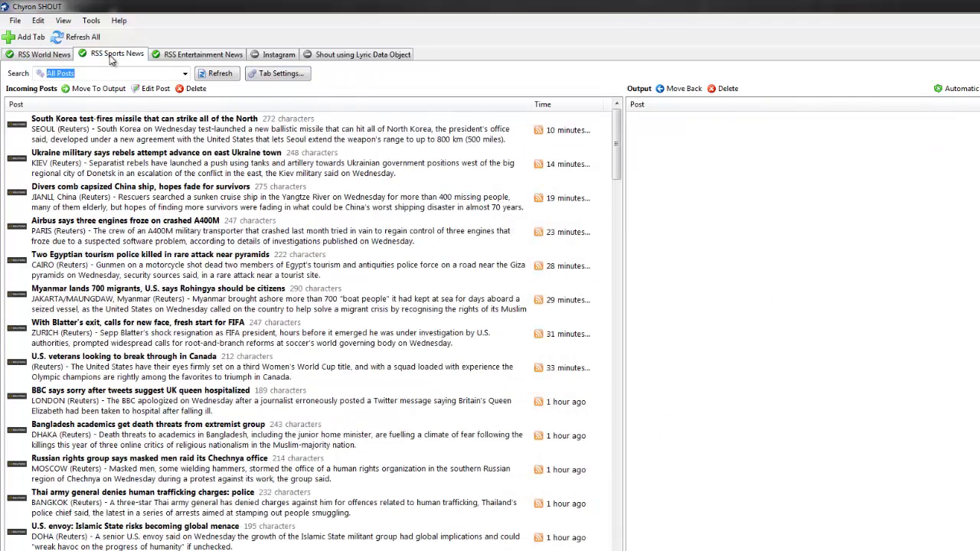
click(281, 75)
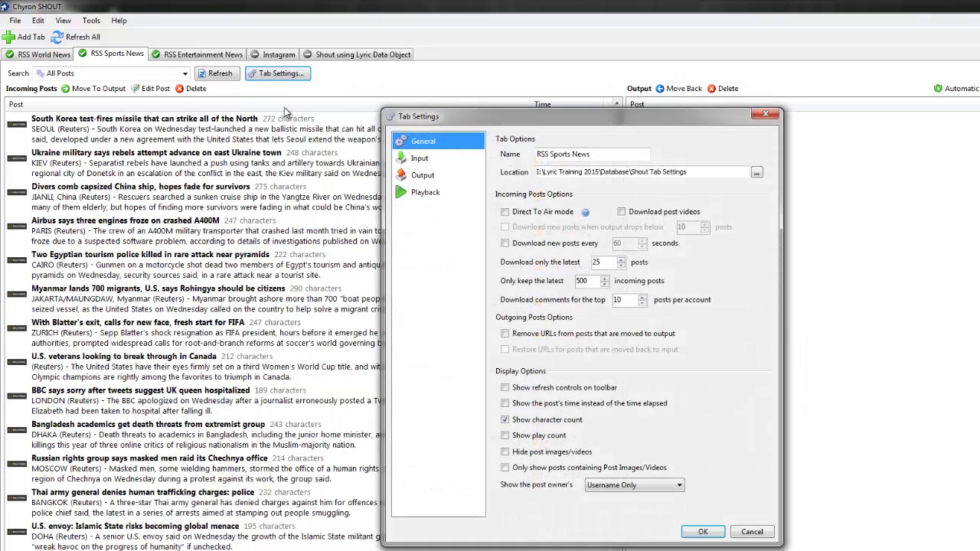
click(423, 196)
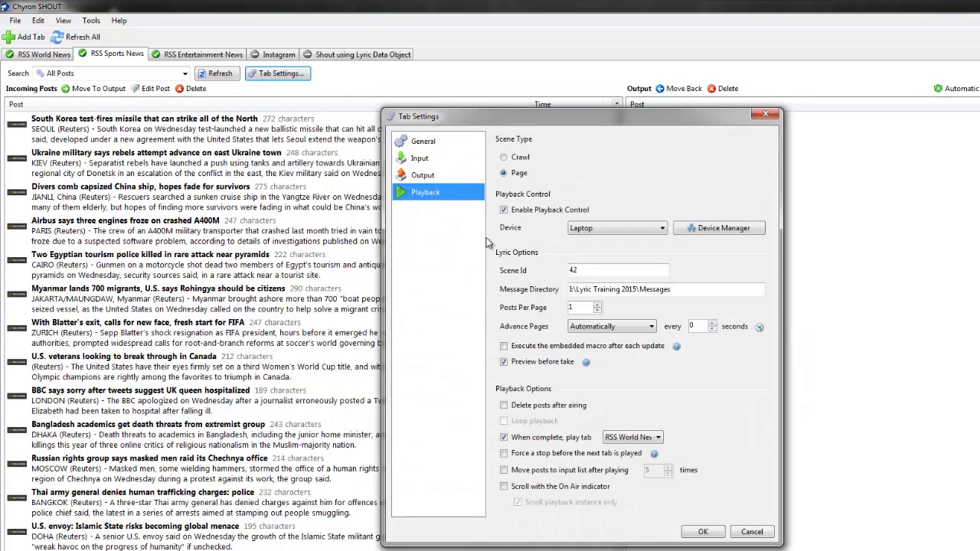
click(591, 270)
click(657, 438)
click(647, 459)
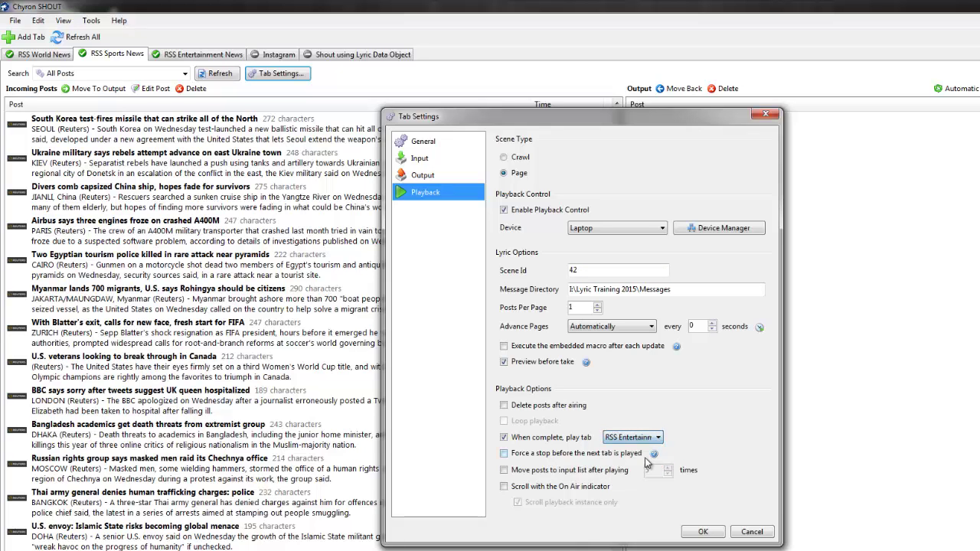
click(702, 532)
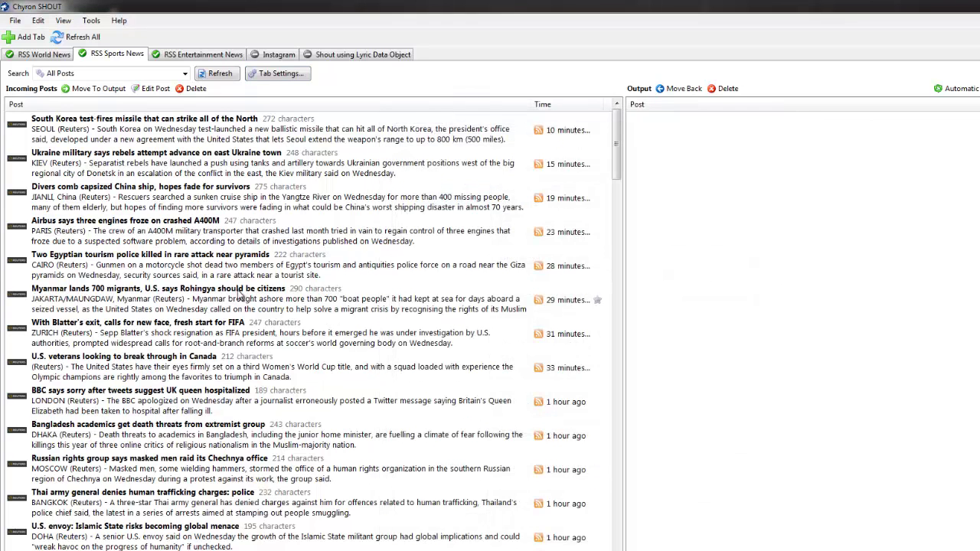
Have RSS Entertainment News play the RSS World News tab when complete and save its tab settings
click(201, 57)
click(279, 74)
click(421, 194)
key(Tab)
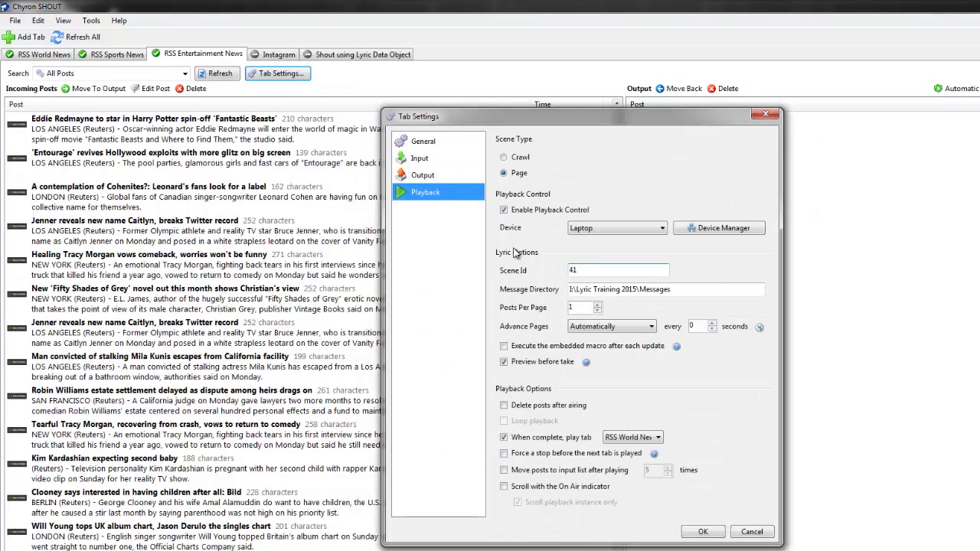
click(651, 443)
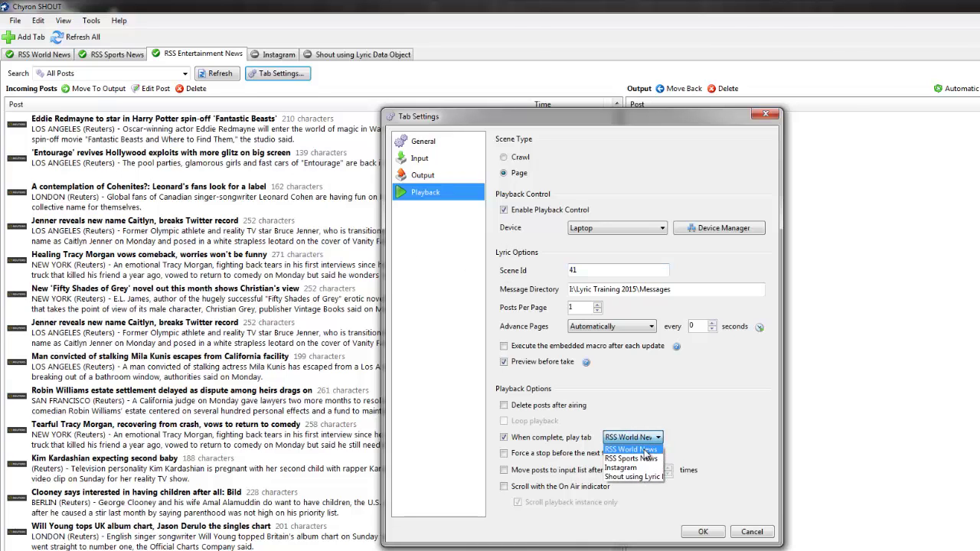
click(646, 451)
click(703, 532)
Move the Eddie Redmayne, 'Entourage' and Kim Kardashian posts of RSS Entertainment News to the output list
drag(102, 132, 651, 136)
drag(118, 135, 651, 157)
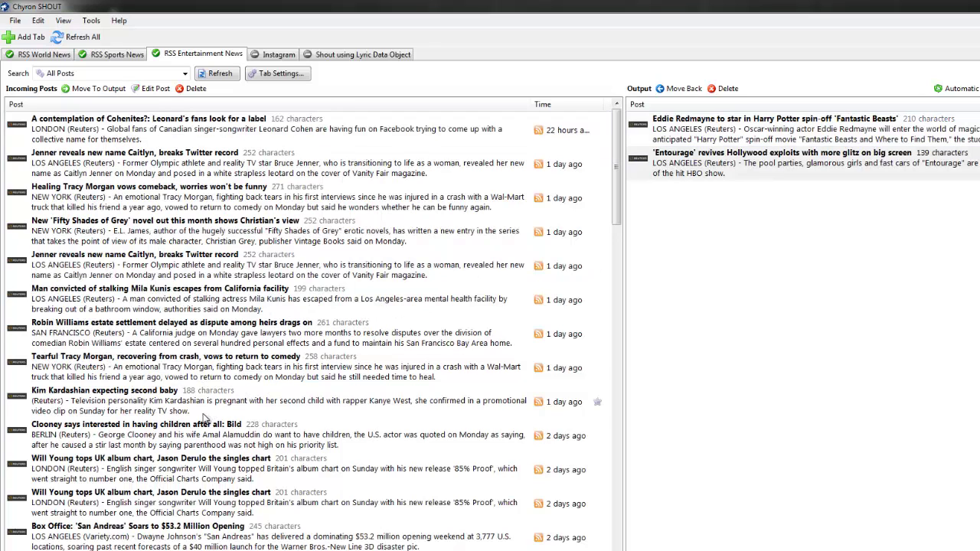
drag(177, 406, 829, 201)
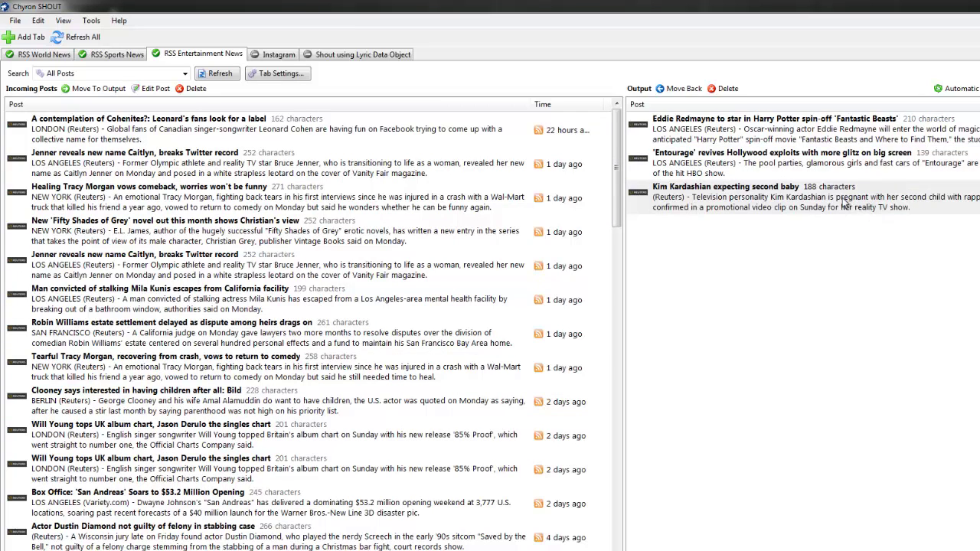
click(117, 55)
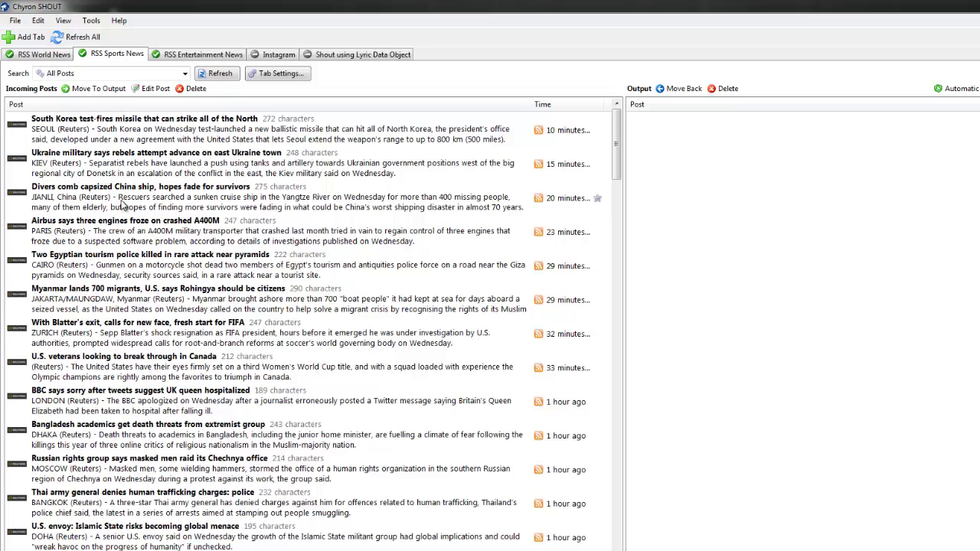
click(294, 75)
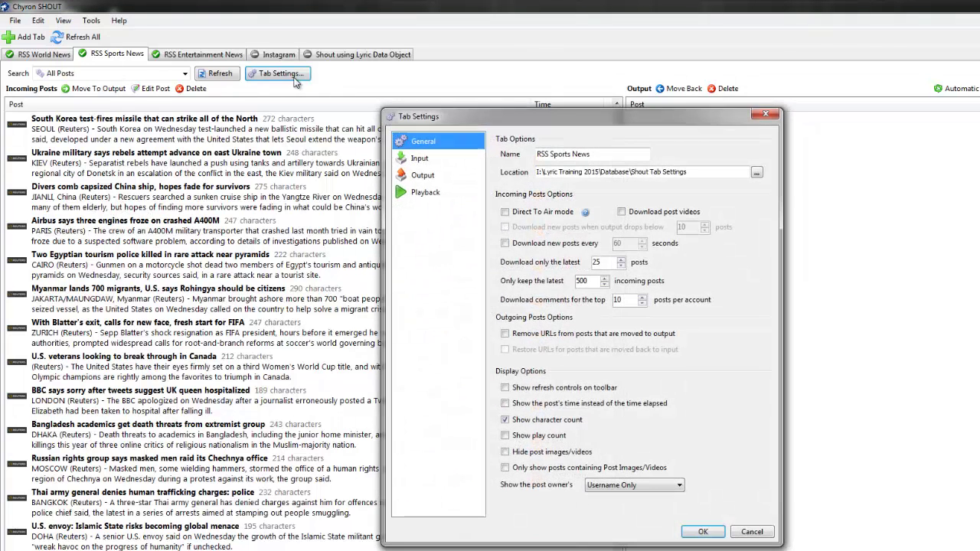
click(419, 161)
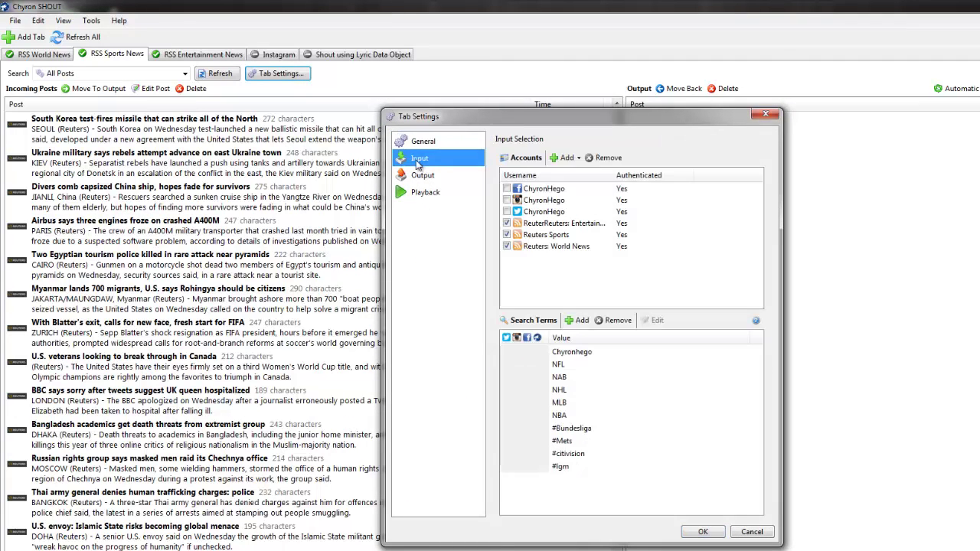
click(506, 223)
click(506, 234)
click(752, 532)
Check which input accounts are enabled in the tab settings of RSS World News
click(42, 59)
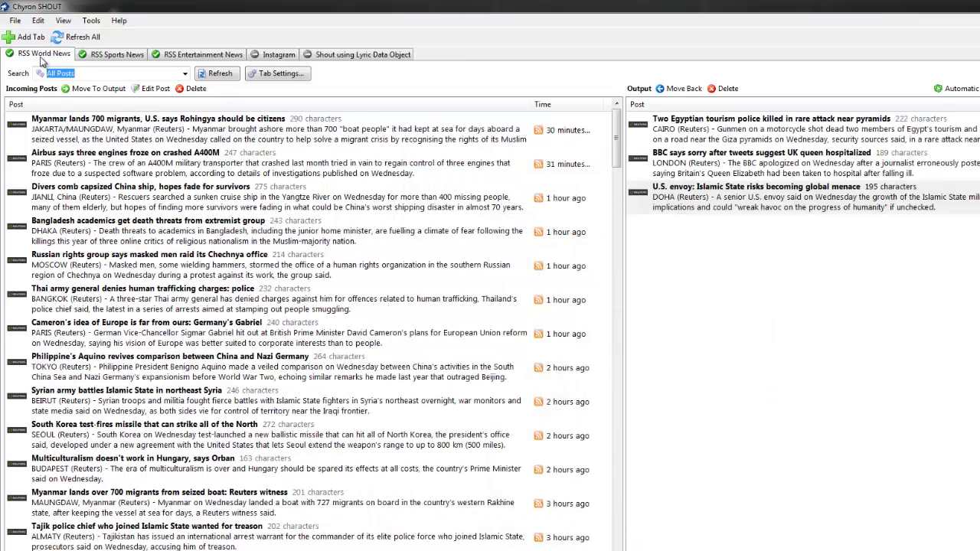
click(269, 74)
click(413, 160)
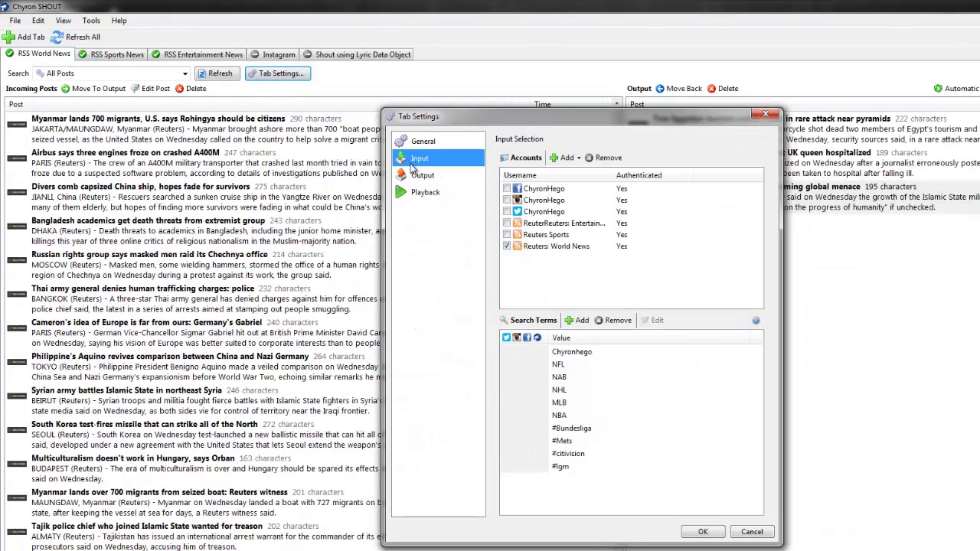
click(717, 534)
Disable the Reuters Entertainment and Reuters: World News input accounts for RSS Sports News, keeping Reuters Sports, and save the tab settings
click(113, 56)
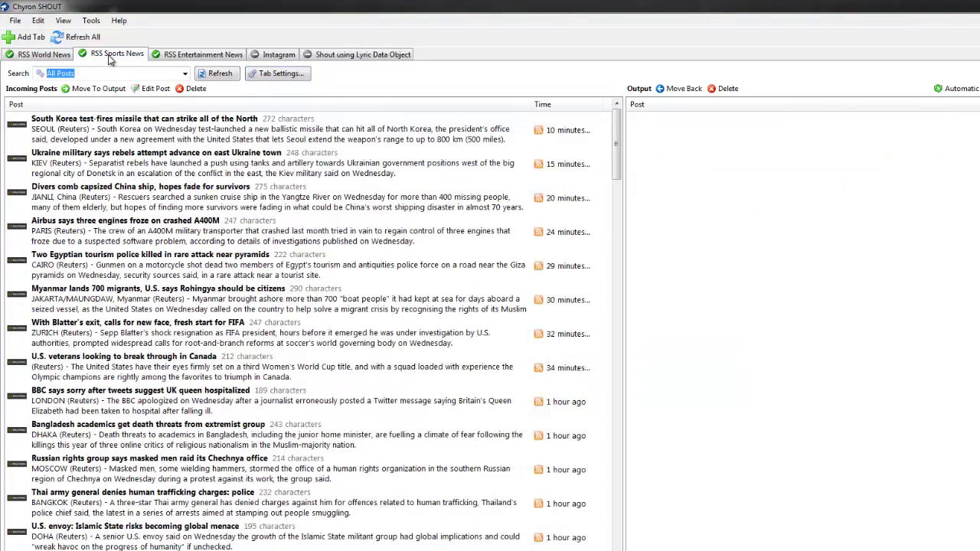
click(282, 75)
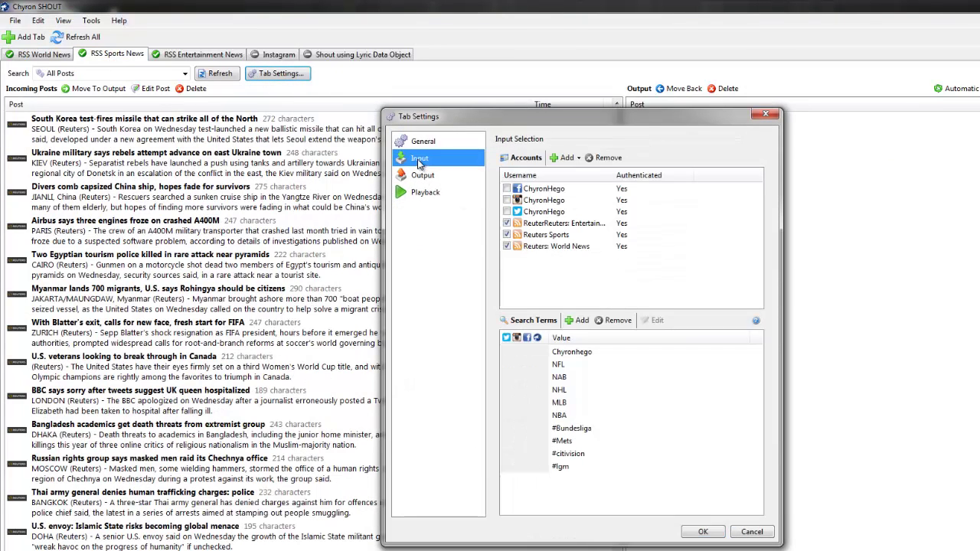
click(507, 223)
click(507, 245)
click(702, 532)
Check which input accounts are enabled in the tab settings of RSS Entertainment News
click(206, 58)
click(288, 75)
click(419, 159)
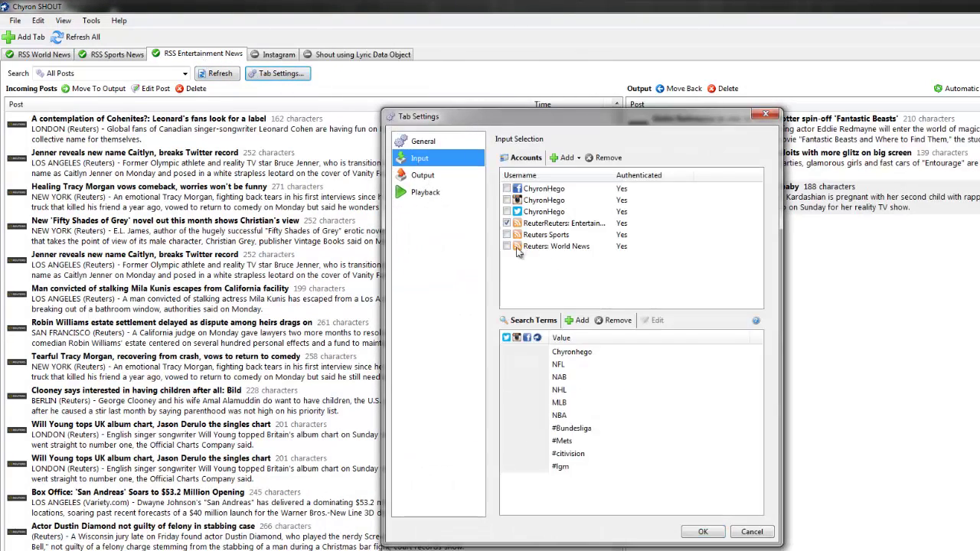
click(702, 533)
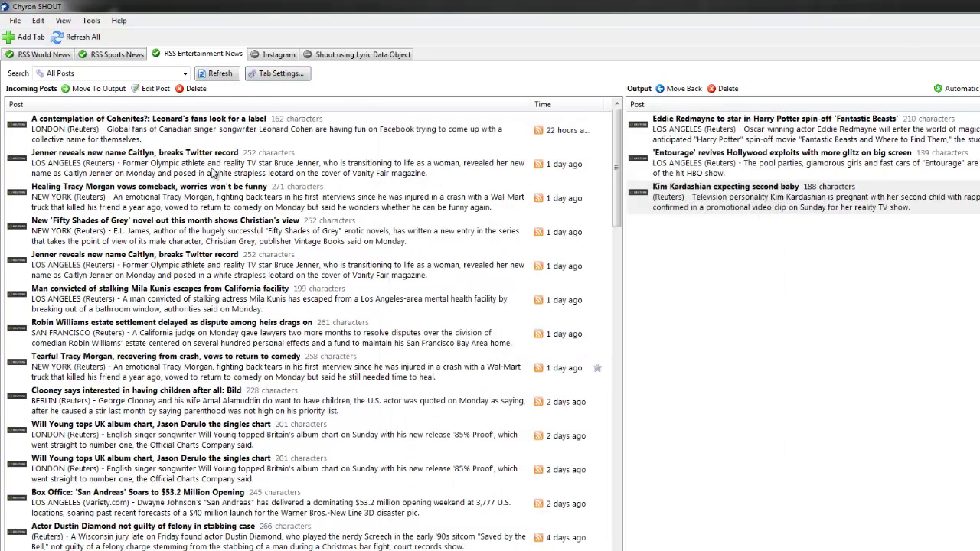
Move the 'With Blatter's exit', 'Gatlin out to win races' and 'Blatter rocks world soccer' posts of RSS Sports News to the output list
click(116, 55)
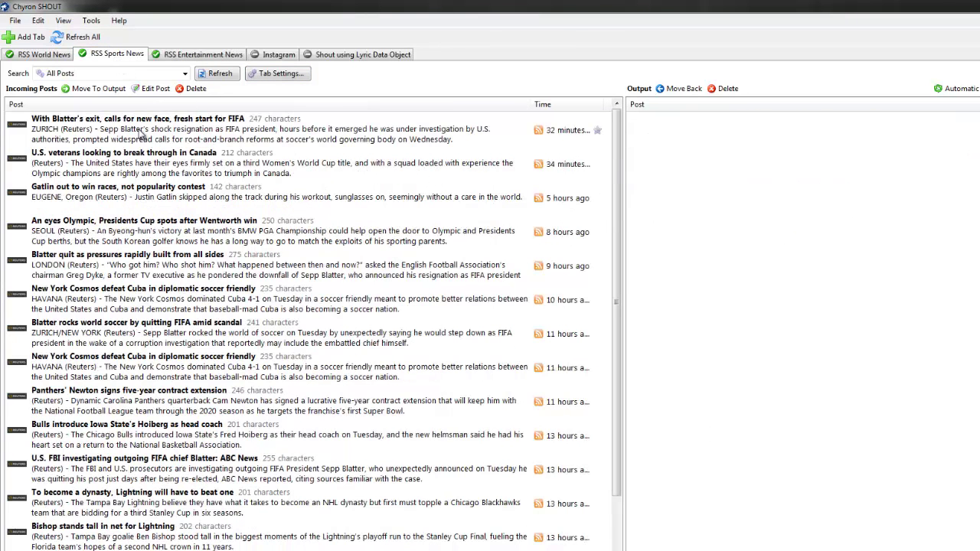
drag(143, 136, 717, 146)
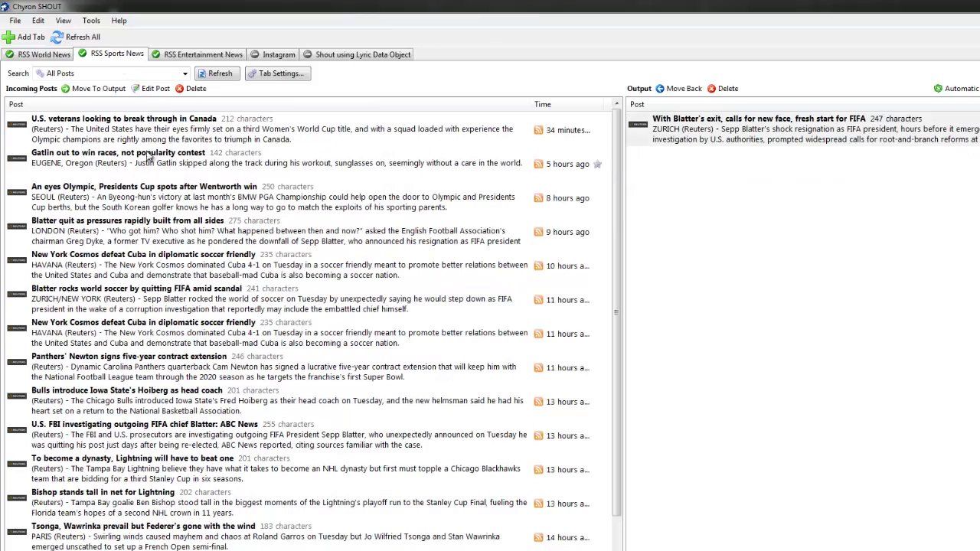
drag(138, 163, 689, 157)
drag(205, 273, 678, 217)
Delete all three posts from the output list of RSS Entertainment News
click(196, 59)
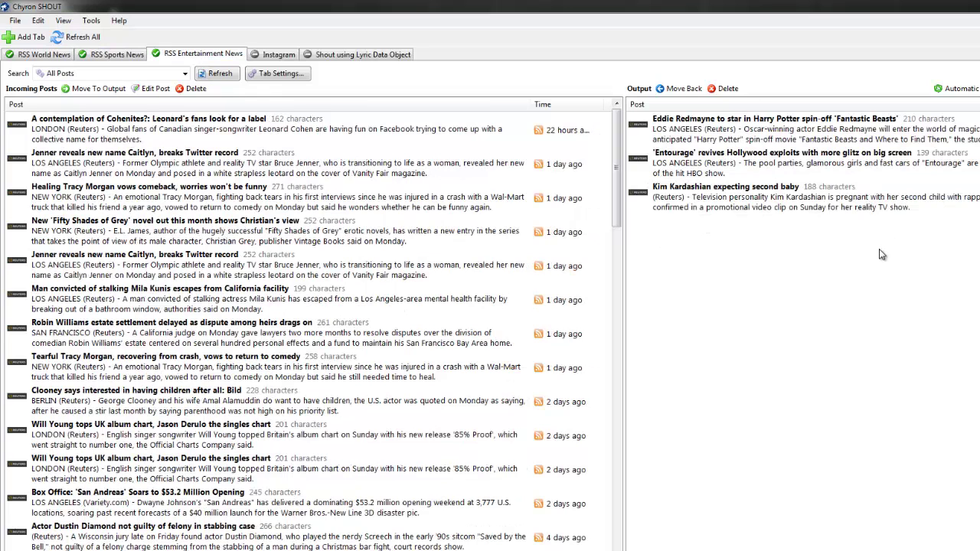
click(710, 119)
click(720, 89)
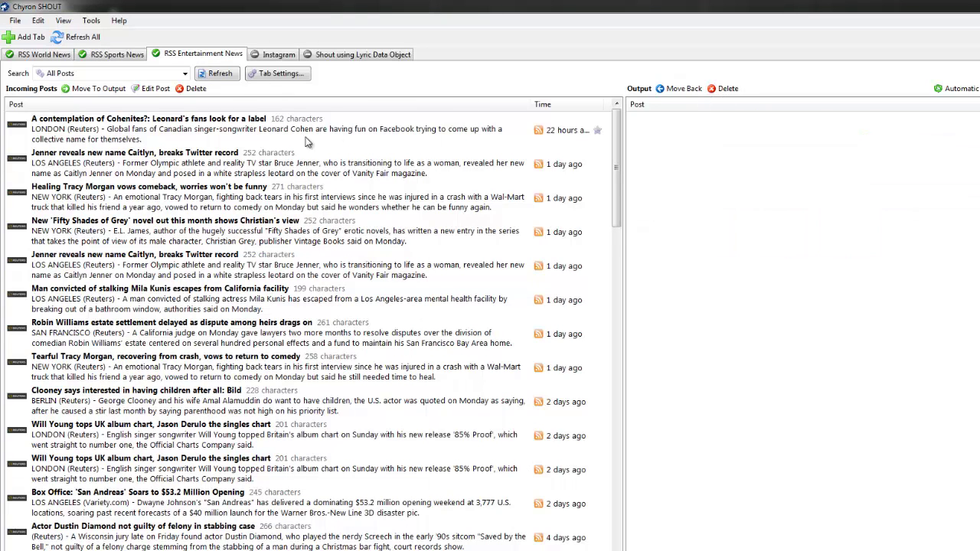
Move the 'A contemplation of Cohenites?' and top 'Jenner reveals new name Caitlyn' posts of RSS Entertainment News to the output list
click(291, 138)
click(204, 168)
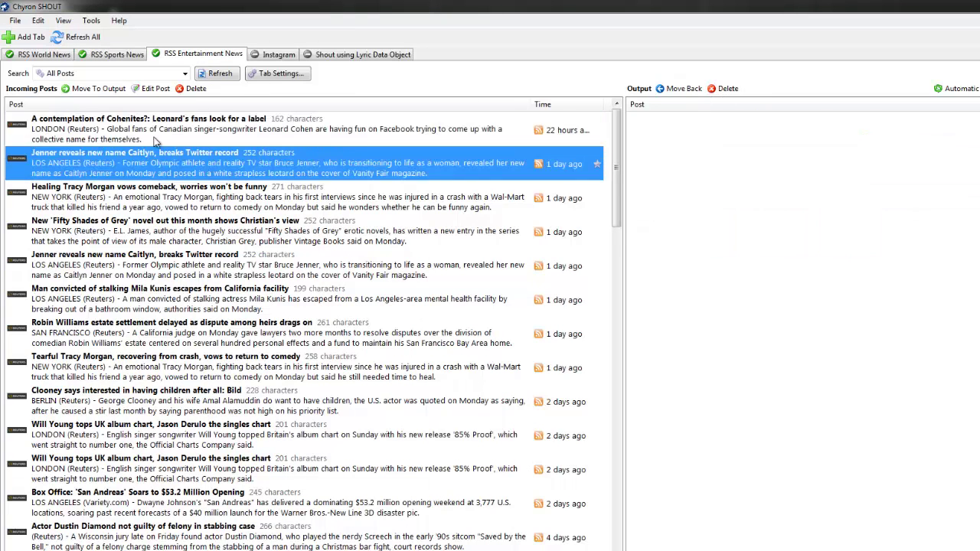
click(102, 122)
key(Delete)
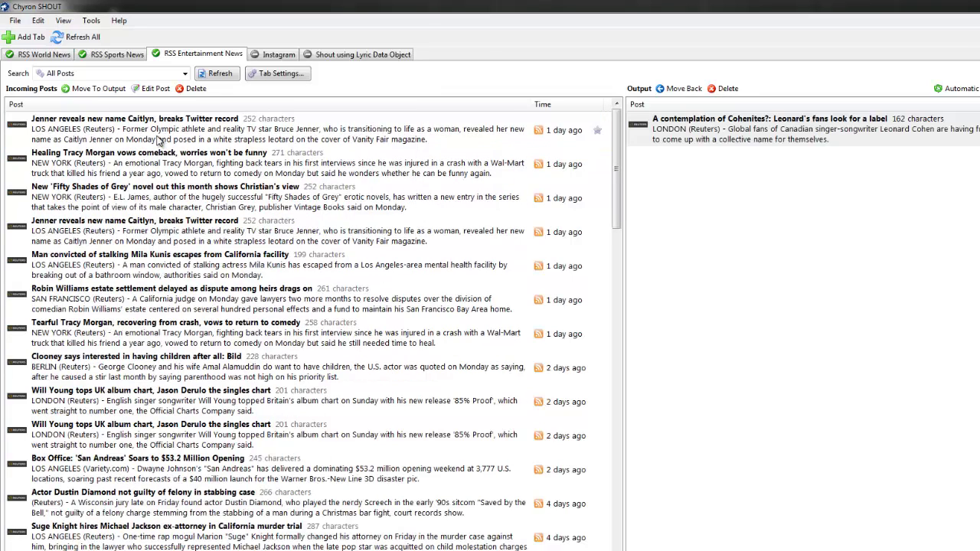
drag(162, 144, 747, 182)
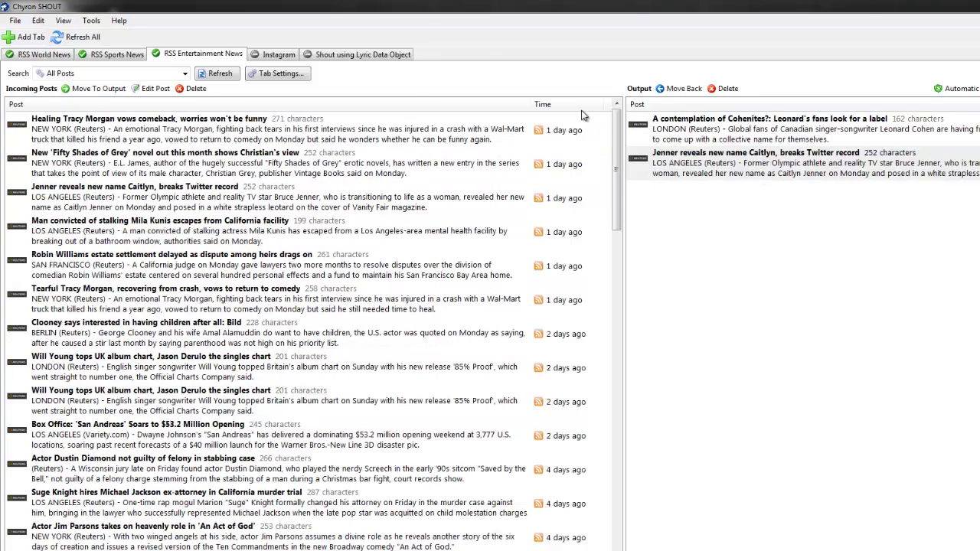
Start playing the output posts of RSS World News
click(45, 60)
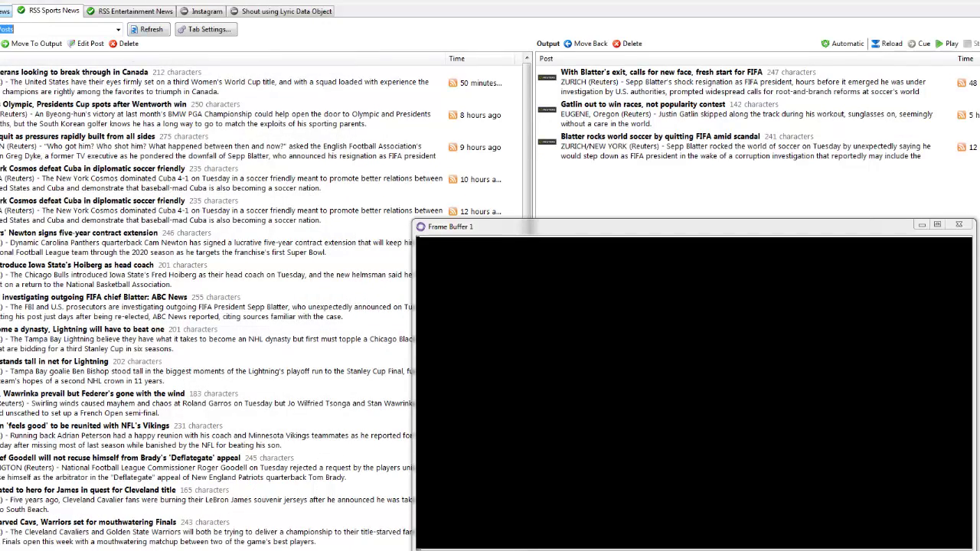
click(38, 54)
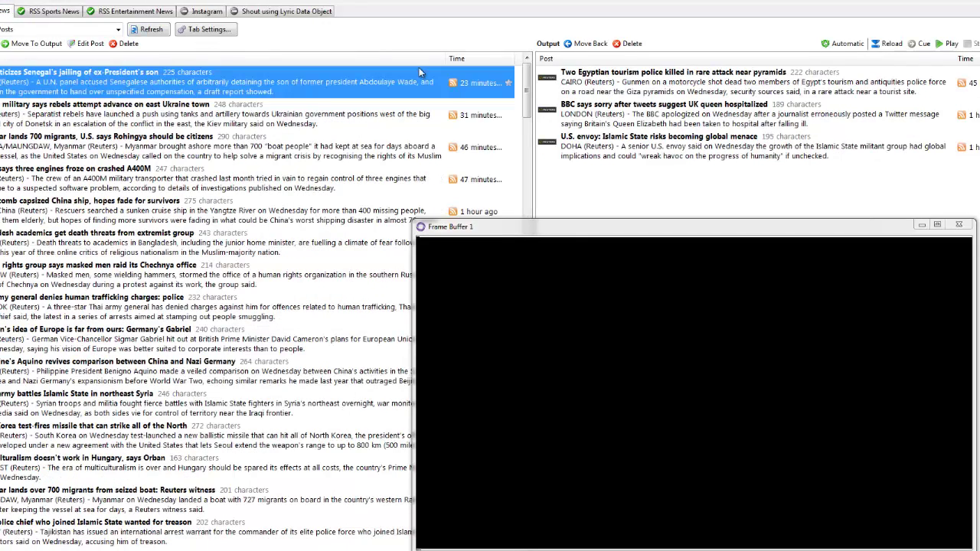
click(949, 44)
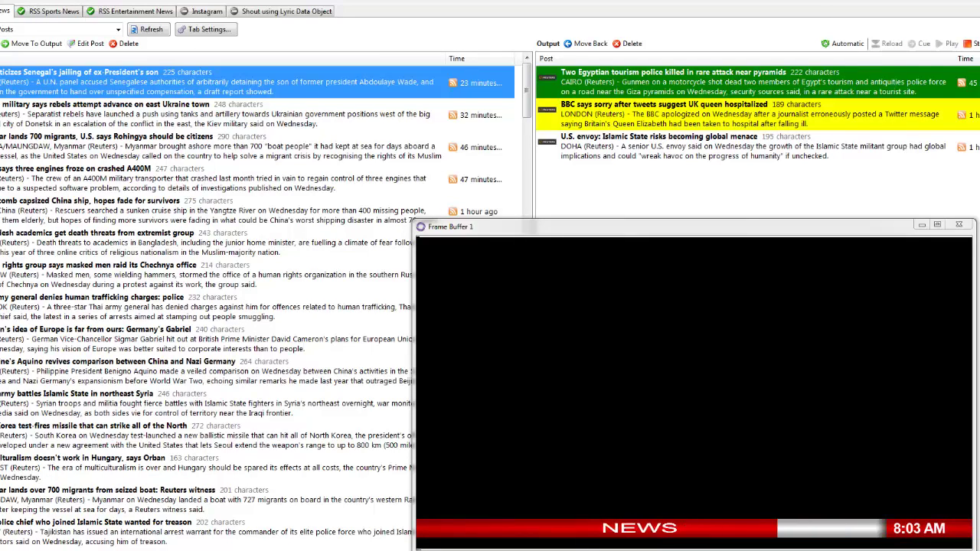